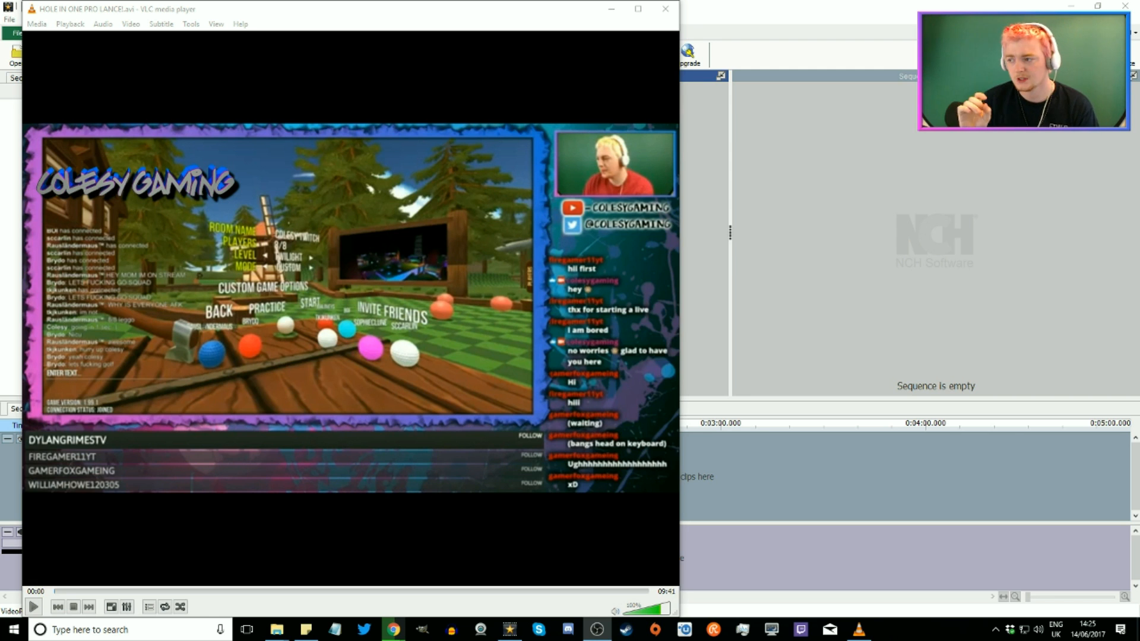
Play the HOLE IN ONE PRO LANCE! video from about 1:58 in full screen, pause at 2:06 and return to the window.
{"action": "left_click", "coordinate": [34, 606]}
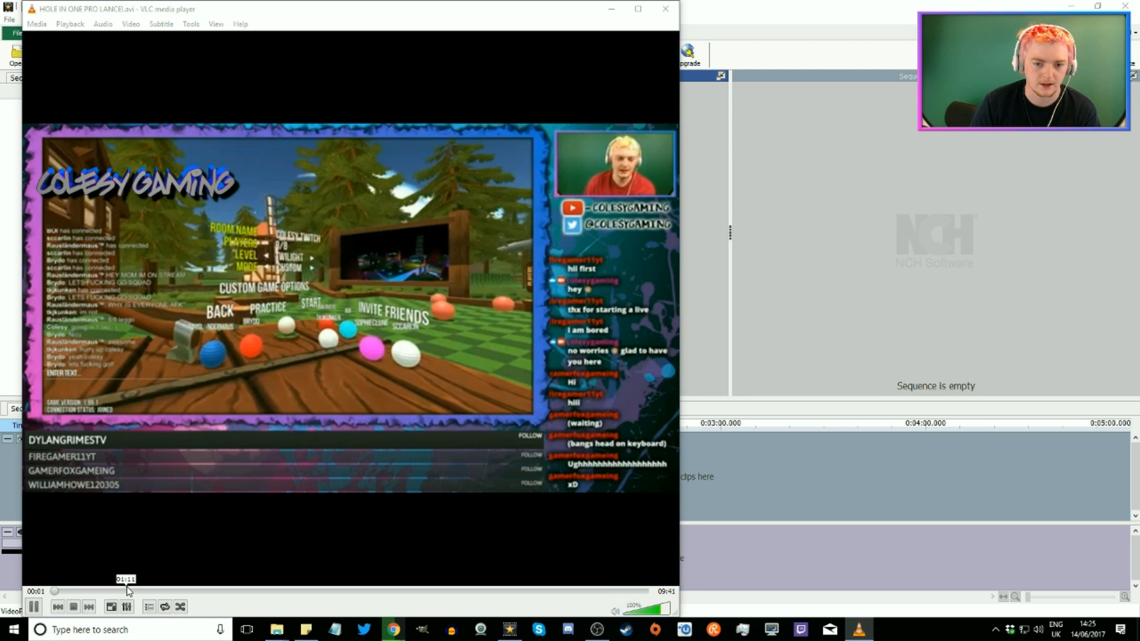
{"action": "left_click", "coordinate": [169, 591]}
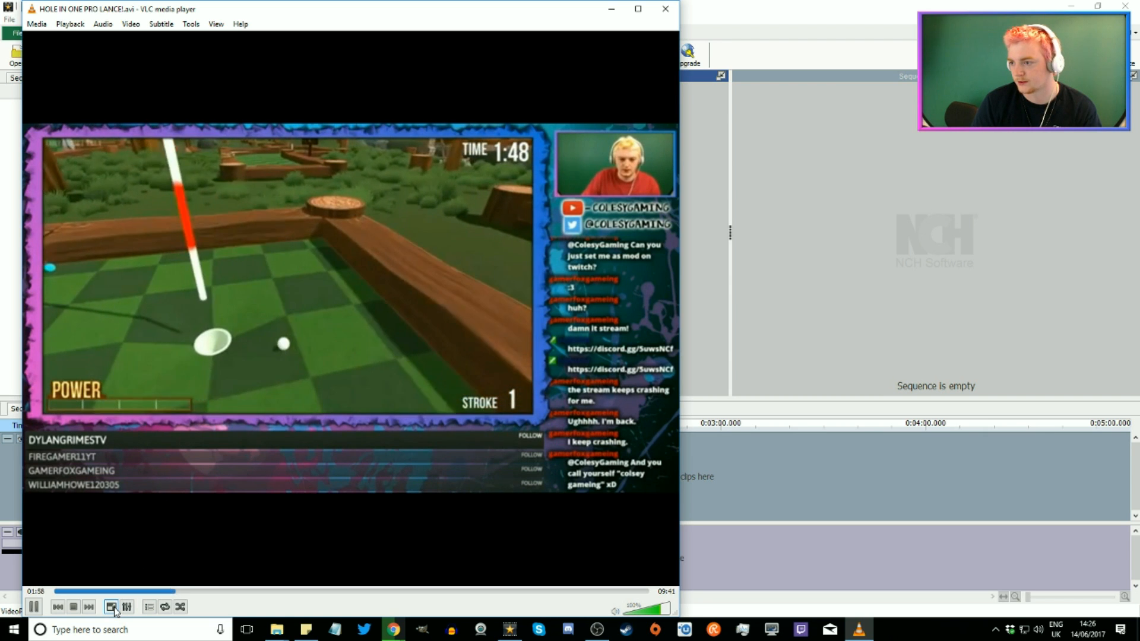
{"action": "left_click", "coordinate": [112, 608]}
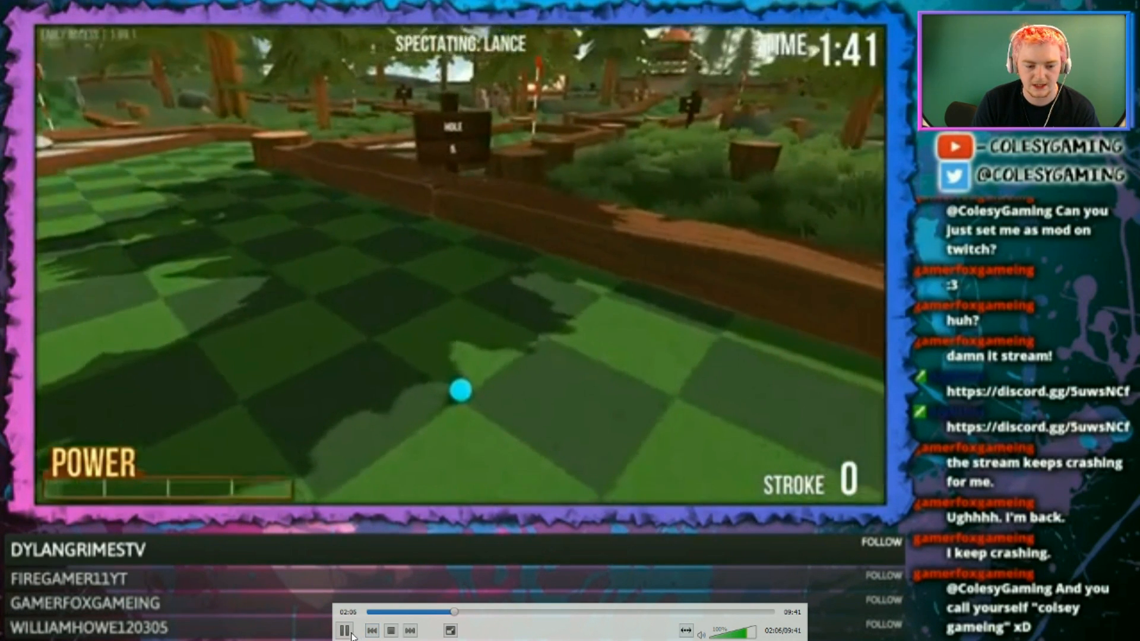
{"action": "left_click", "coordinate": [351, 634]}
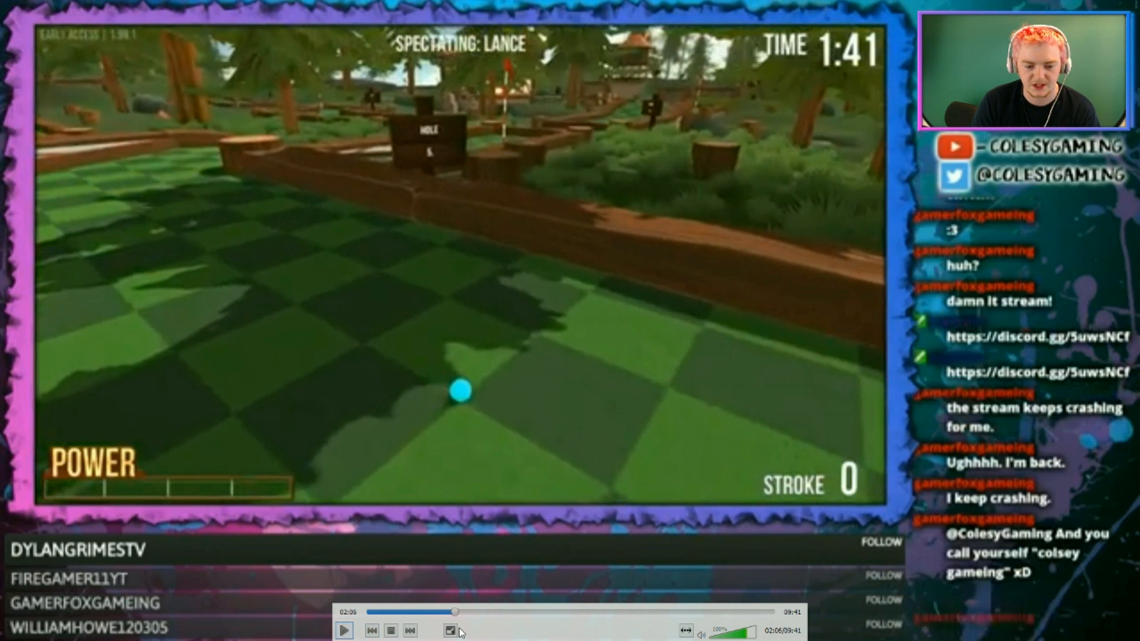
{"action": "left_click", "coordinate": [449, 631]}
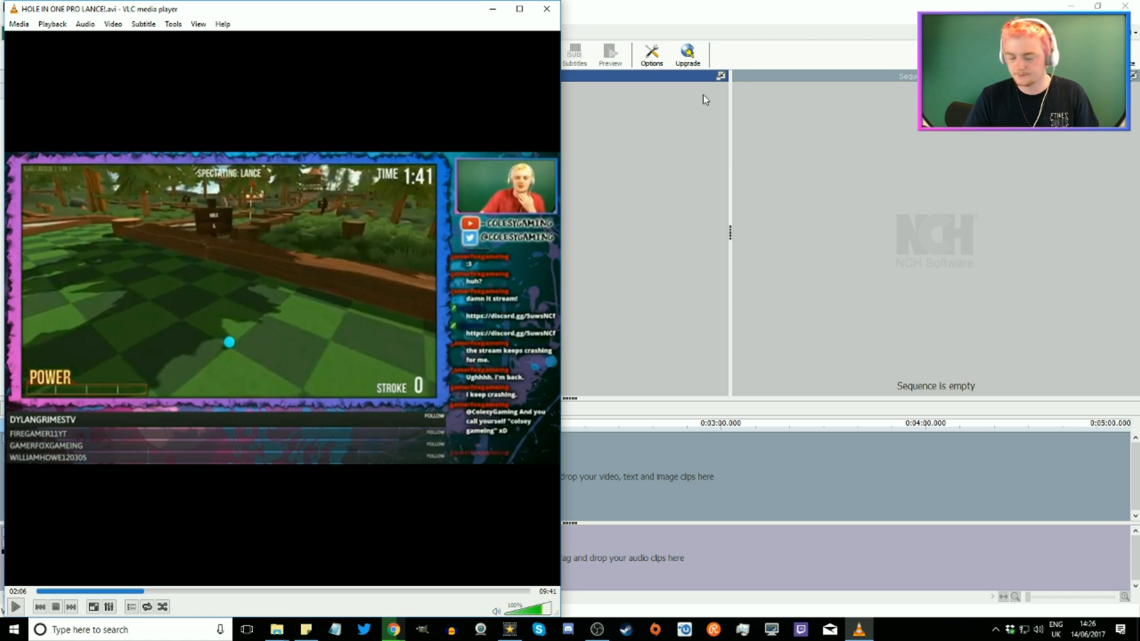
Switch to the VideoPad project and briefly play the sequence from about 1:50 to inspect the edited footage.
{"action": "left_click", "coordinate": [703, 95]}
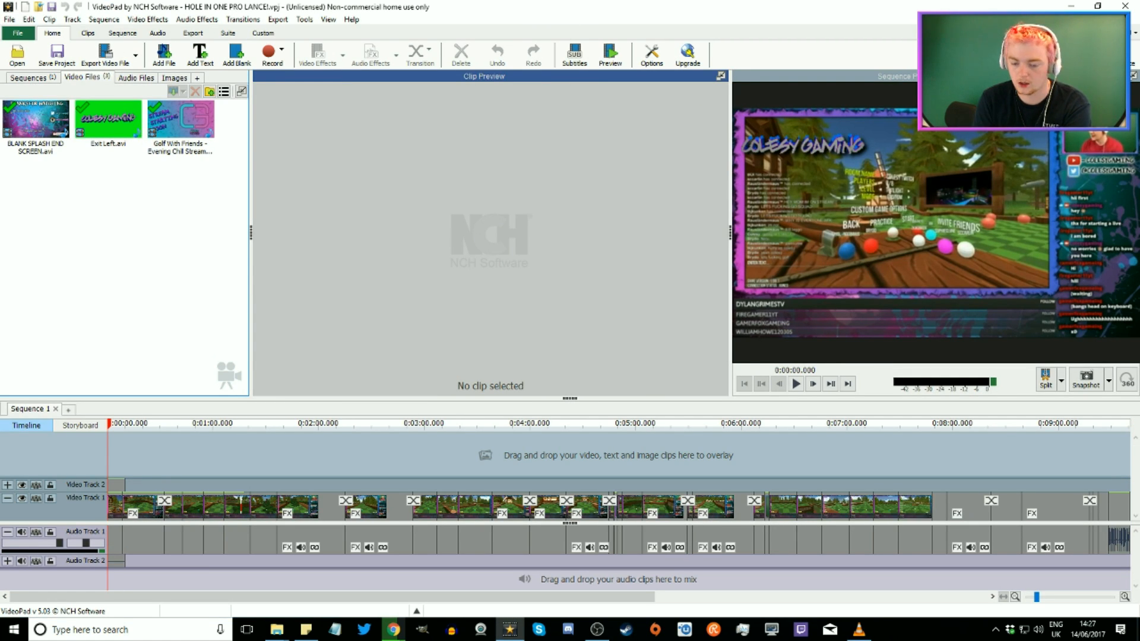
{"action": "left_click", "coordinate": [257, 424]}
{"action": "left_click", "coordinate": [302, 424]}
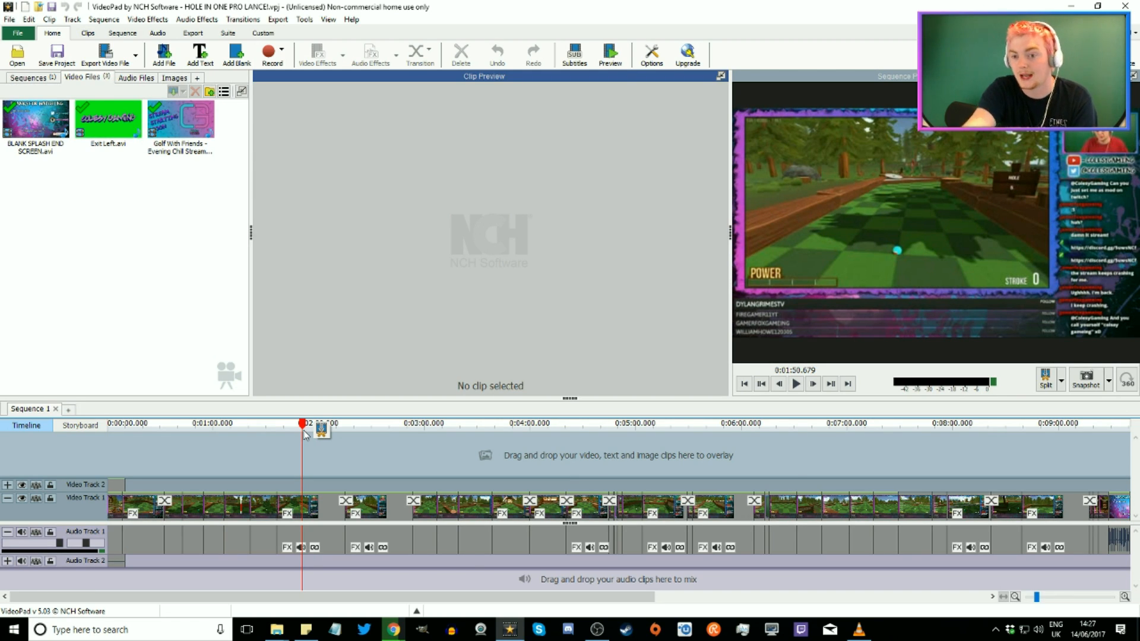
{"action": "left_click", "coordinate": [796, 384]}
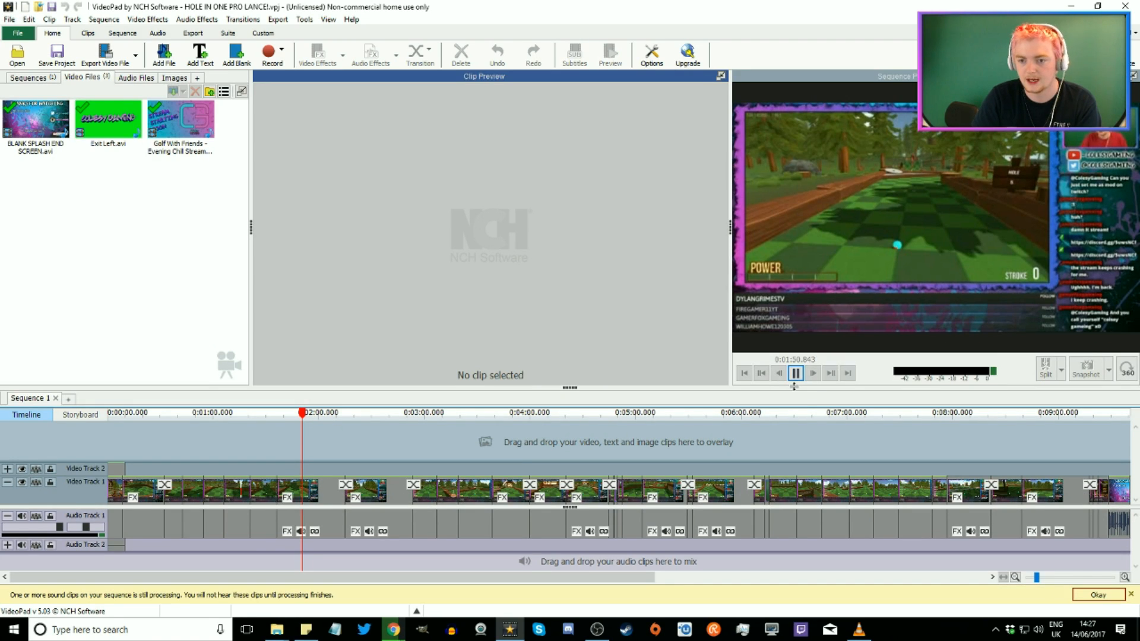
{"action": "left_click", "coordinate": [800, 379]}
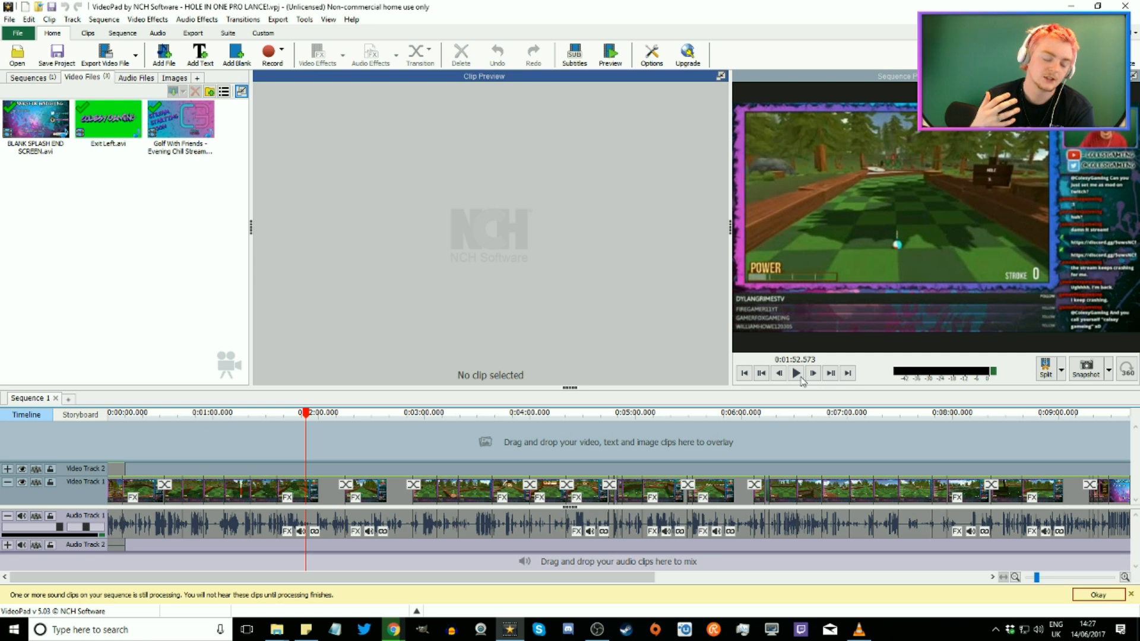
{"action": "scroll", "coordinate": [605, 454], "scroll_direction": "down", "scroll_amount": 2}
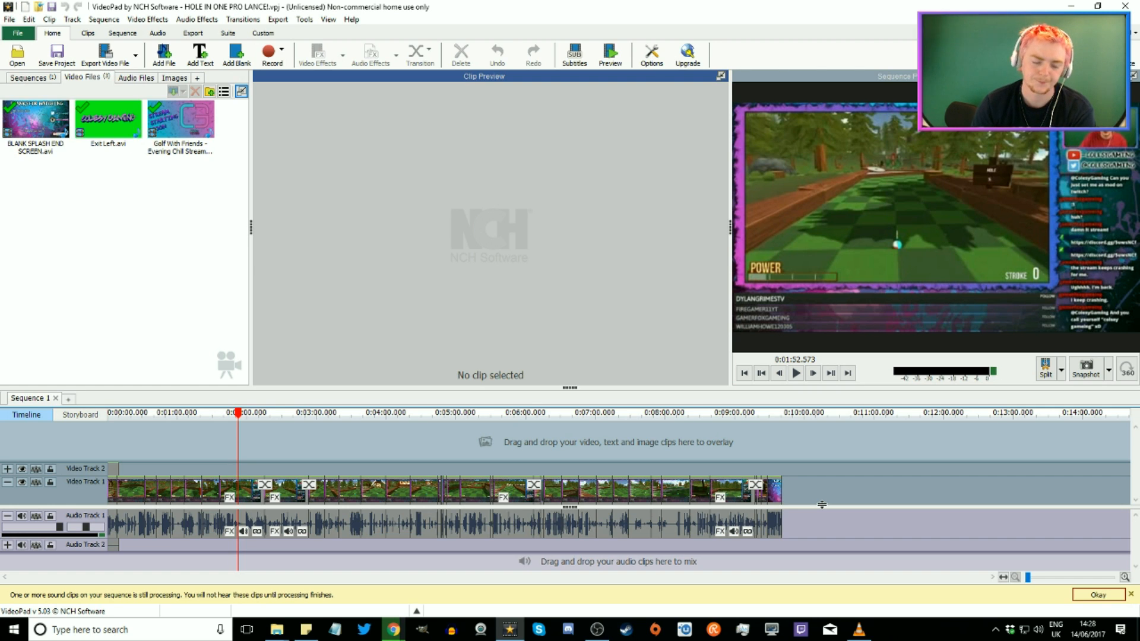
Preview the project's three source video files and place the sequence playhead at about 2:10.
{"action": "left_click", "coordinate": [186, 126]}
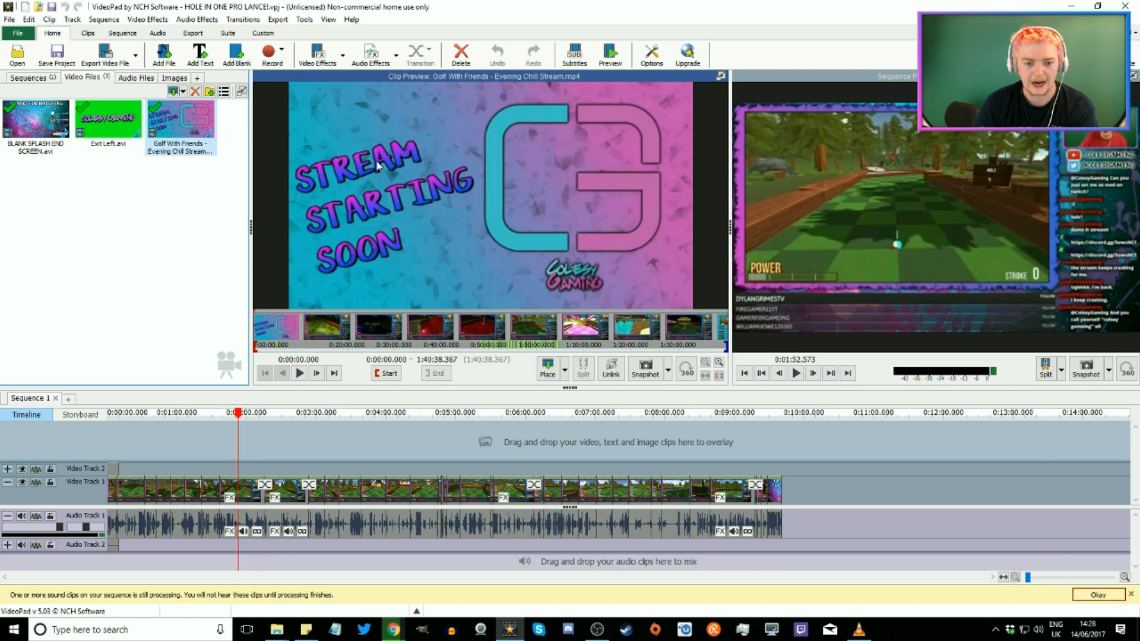
{"action": "left_click", "coordinate": [53, 130]}
{"action": "left_click", "coordinate": [108, 122]}
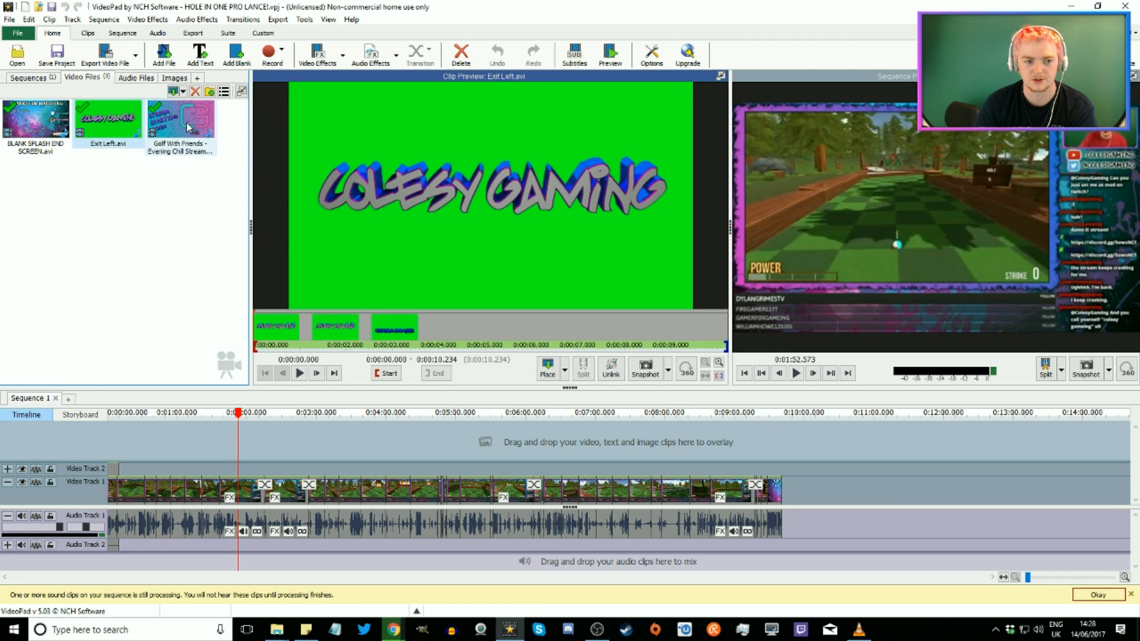
{"action": "left_click", "coordinate": [186, 127]}
{"action": "left_click", "coordinate": [259, 413]}
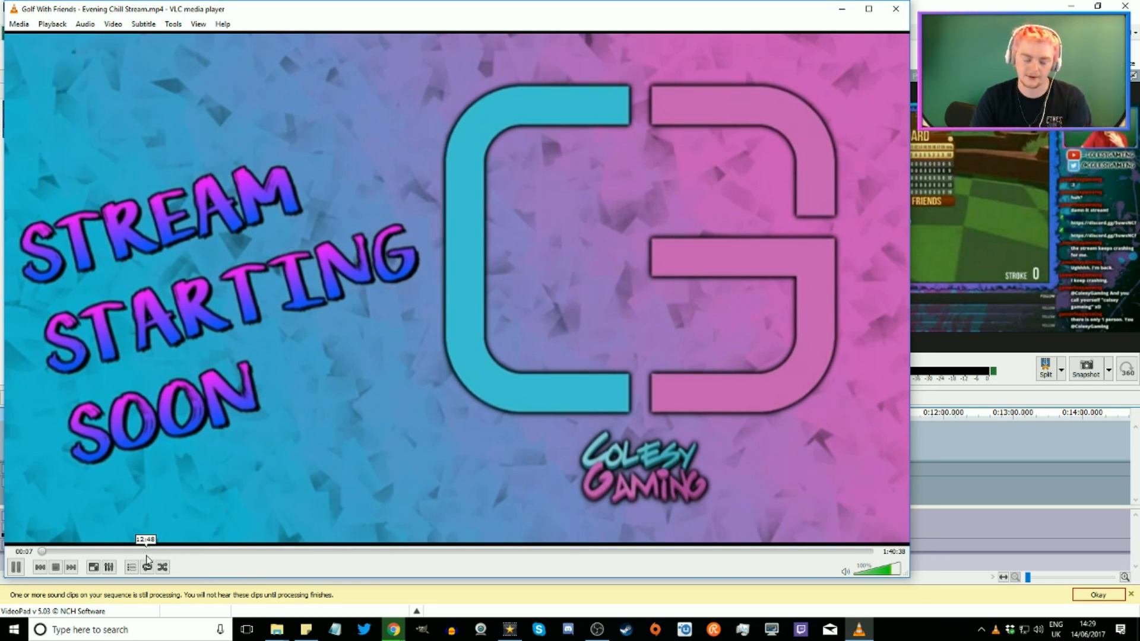
Compare playback of Golf With Friends - Evening Chill Stream.mp4 at 12:48 and its (1) version at about 20:41 in VLC.
{"action": "left_click", "coordinate": [148, 557]}
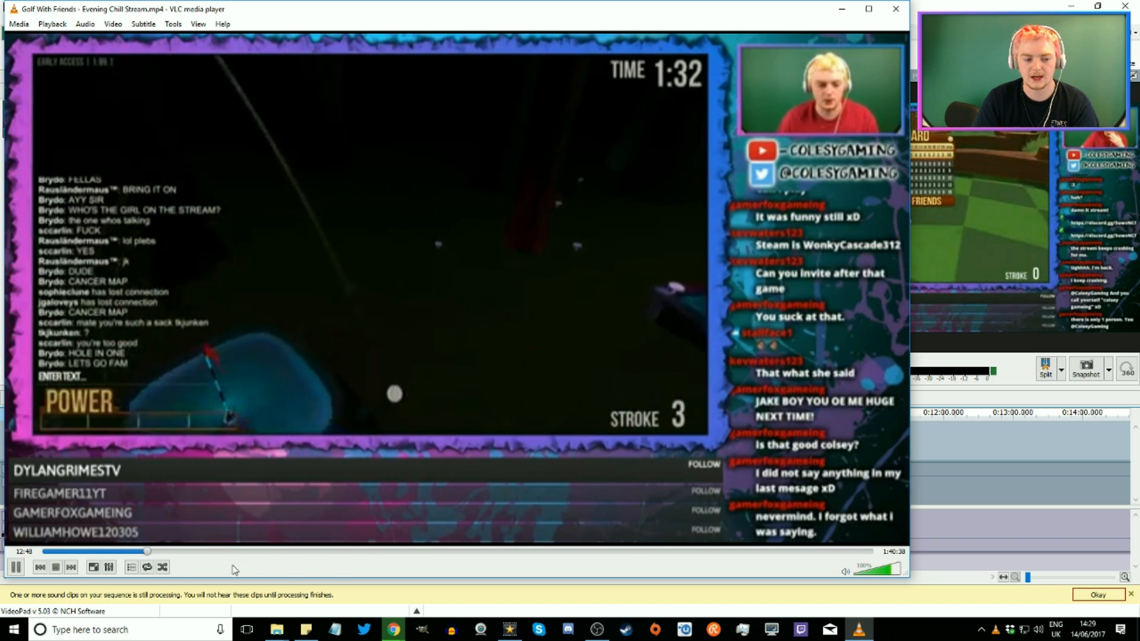
{"action": "key", "text": "space"}
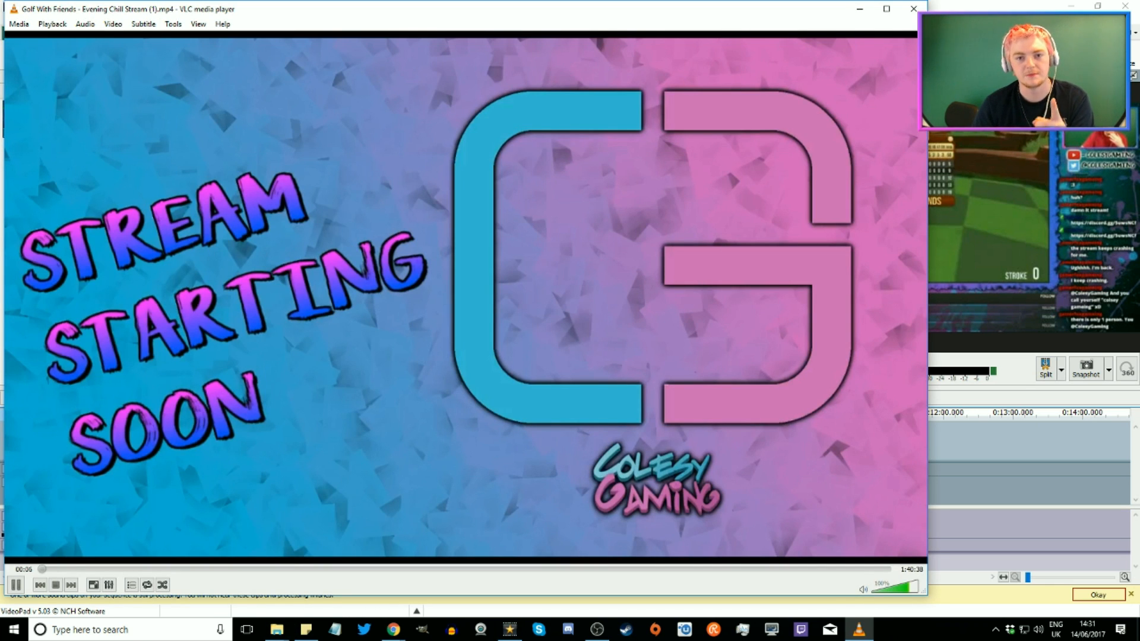
{"action": "left_click", "coordinate": [216, 569]}
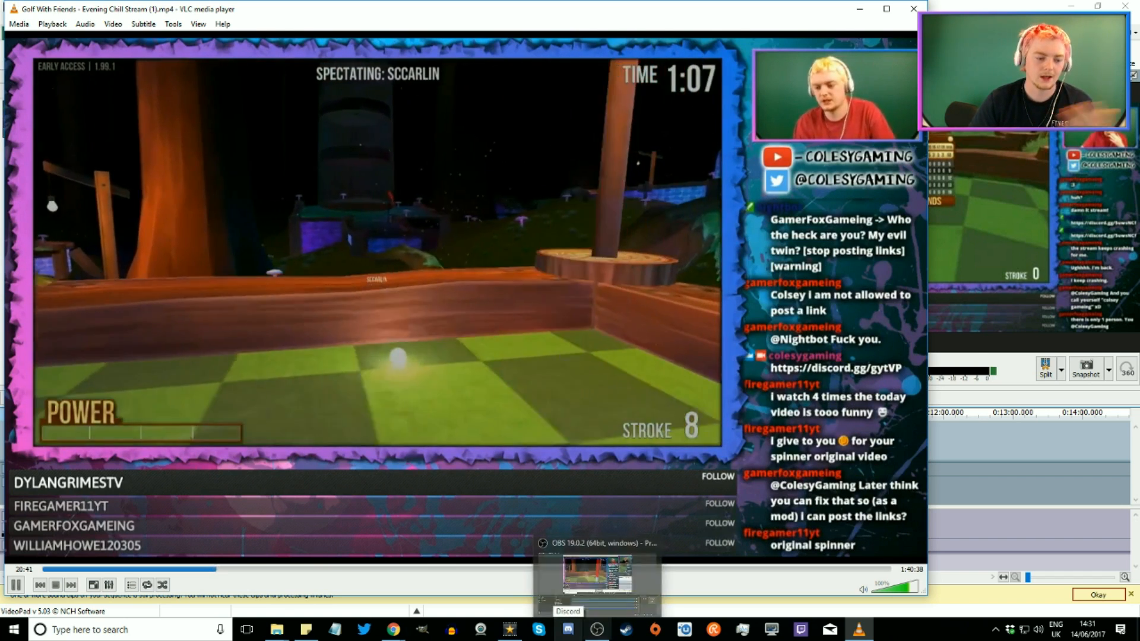
{"action": "left_click", "coordinate": [18, 585]}
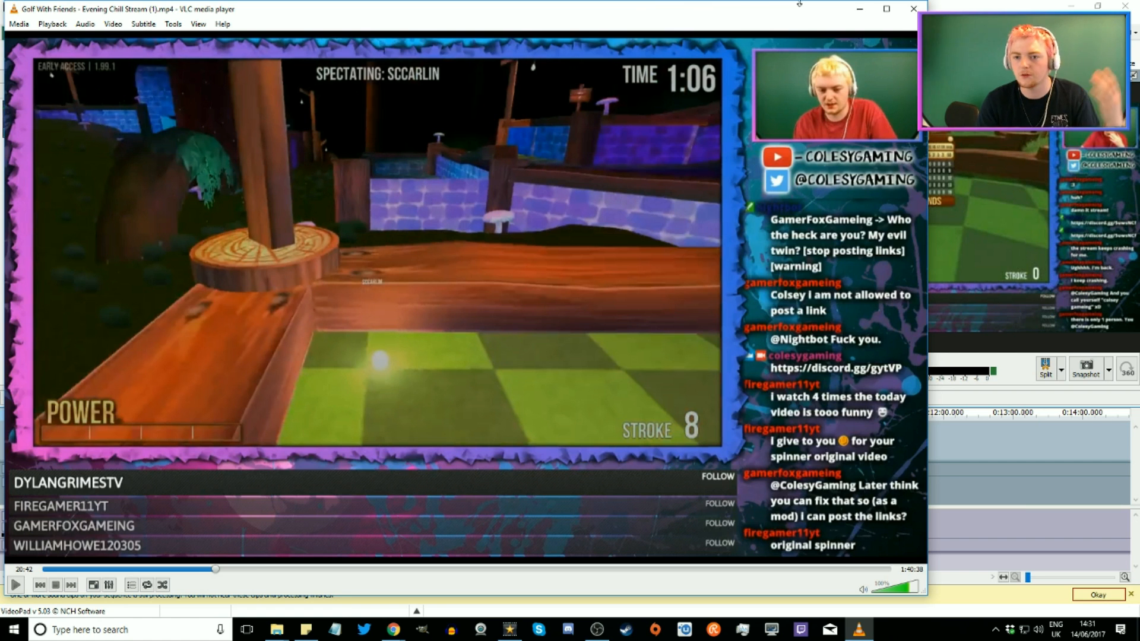
{"action": "left_click", "coordinate": [913, 8]}
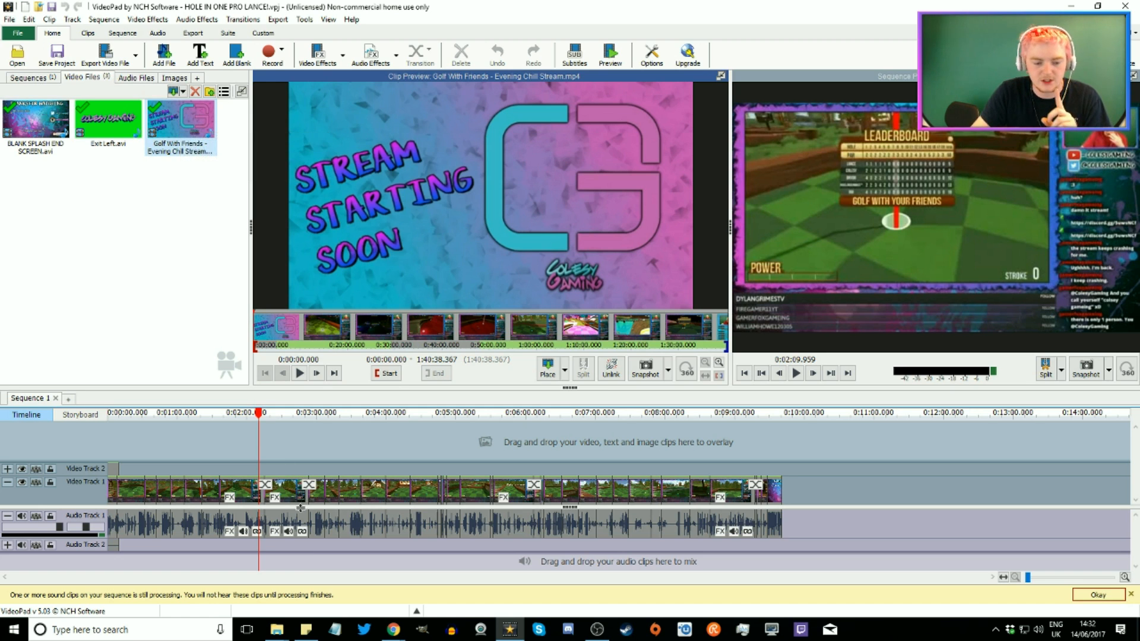
Open the Downloads folder and compare the file details of Golf With Friends - Evening Chill Stream and its (1) version.
{"action": "left_click", "coordinate": [277, 633]}
{"action": "left_click", "coordinate": [321, 571]}
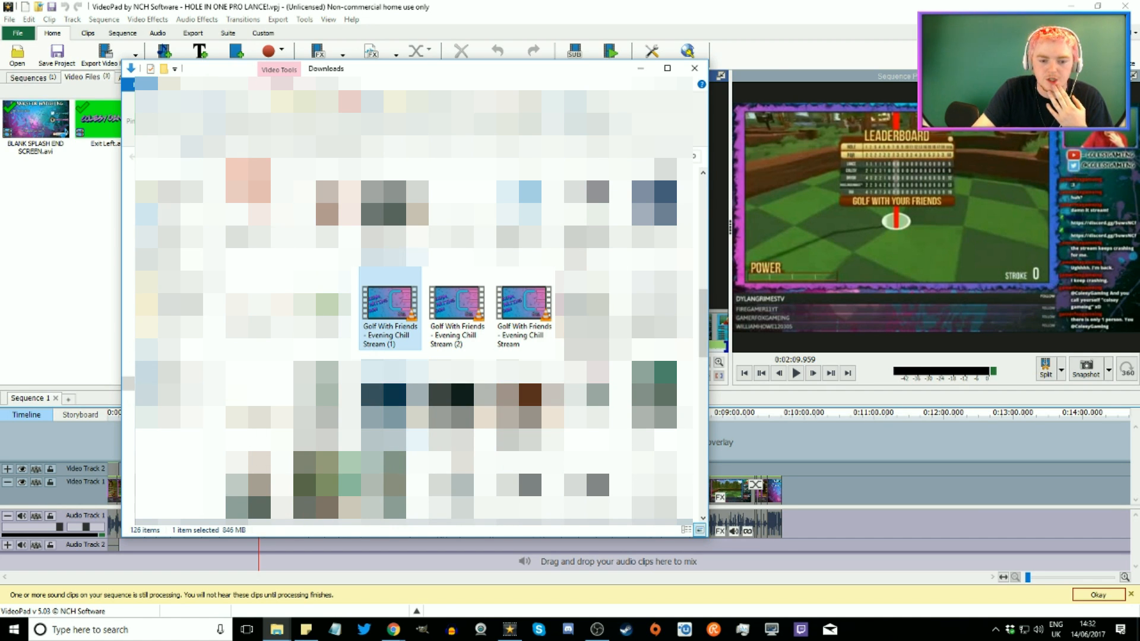
{"action": "left_click", "coordinate": [539, 296]}
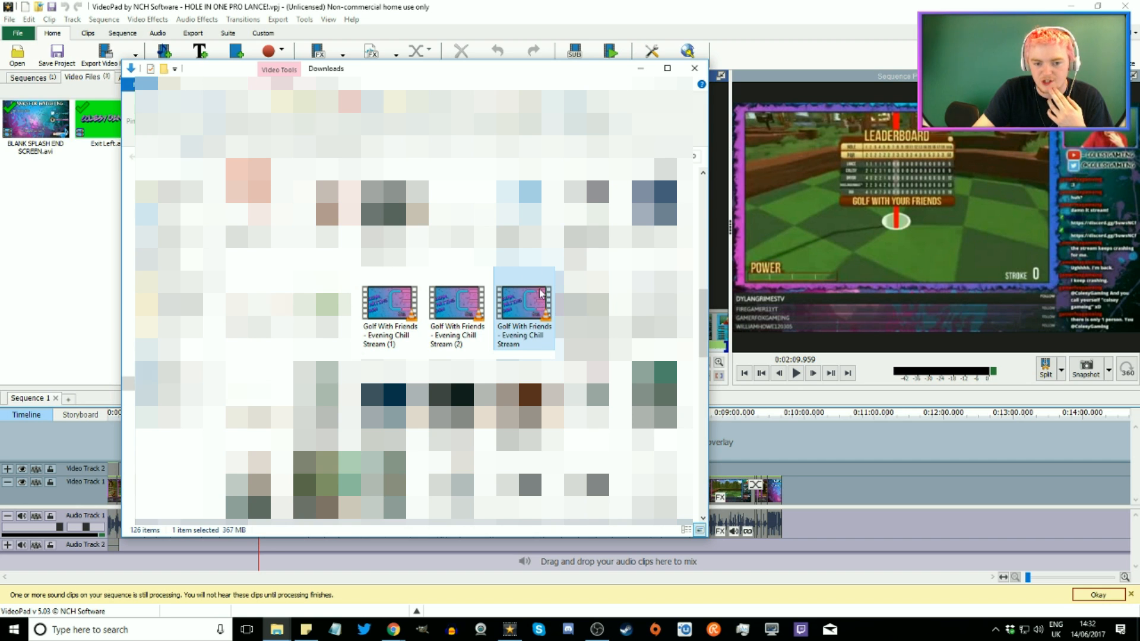
{"action": "left_click", "coordinate": [667, 68]}
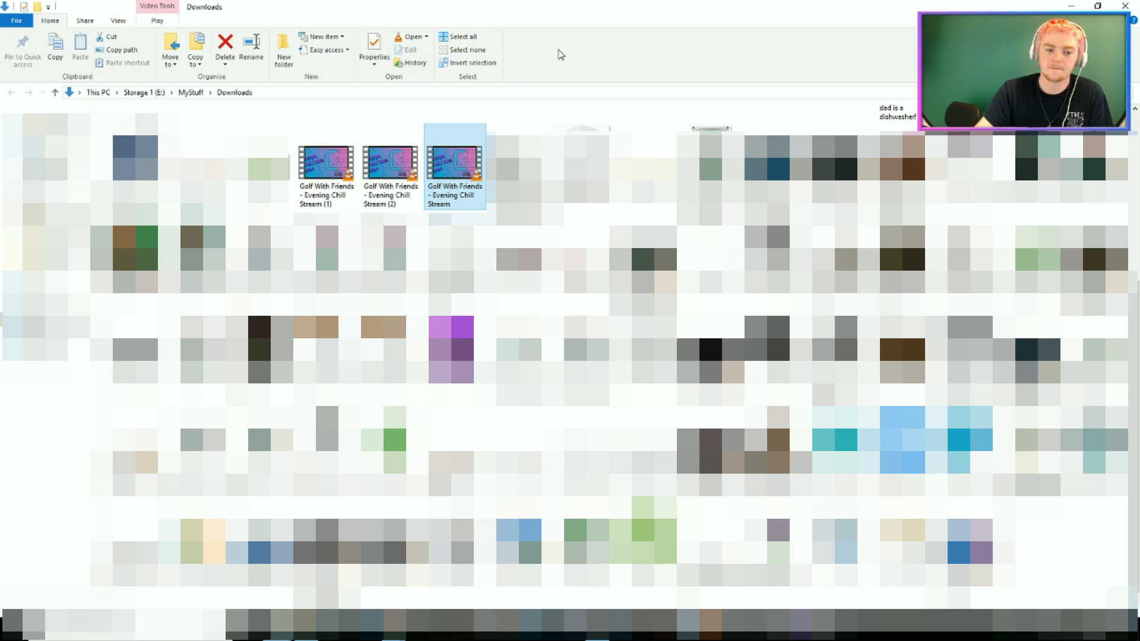
{"action": "left_click", "coordinate": [319, 135]}
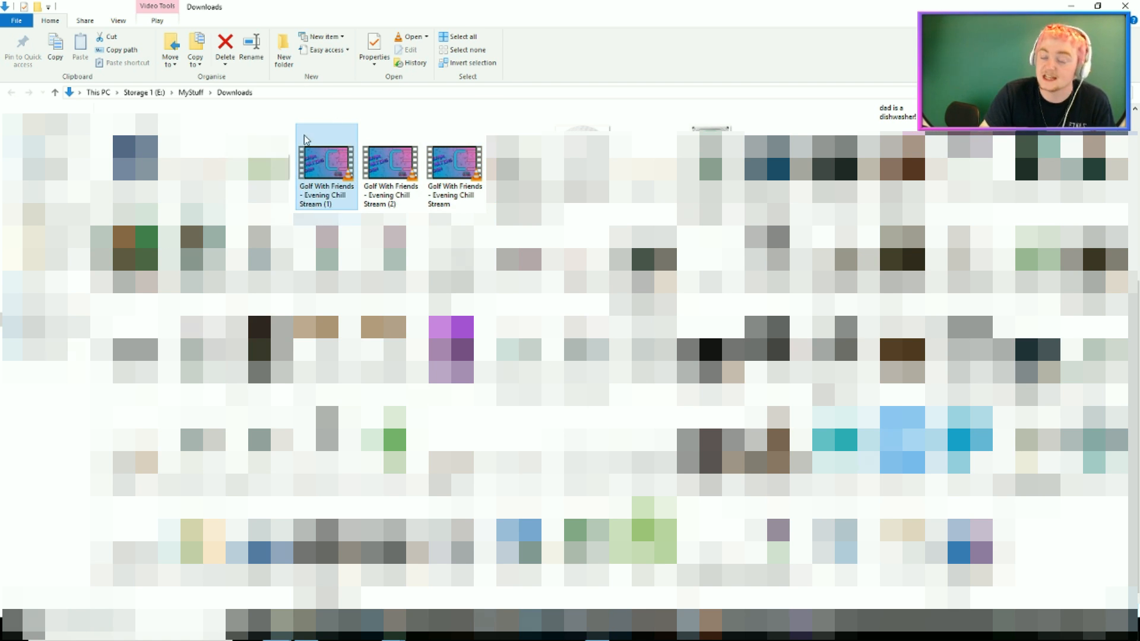
{"action": "left_click", "coordinate": [448, 165]}
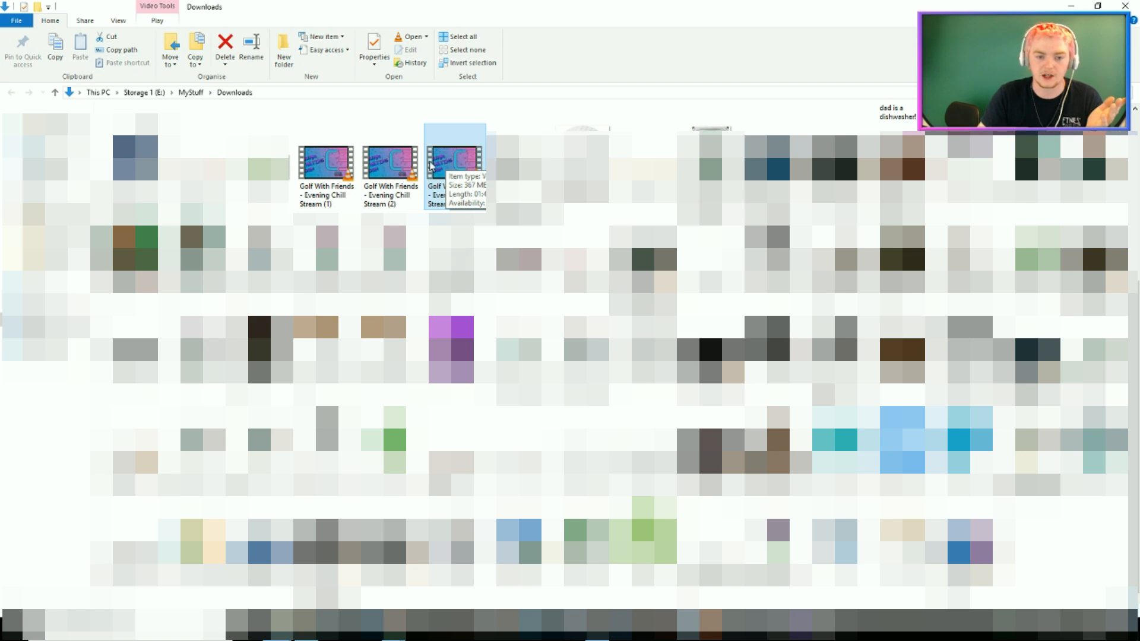
{"action": "left_click", "coordinate": [338, 168], "text": "shift"}
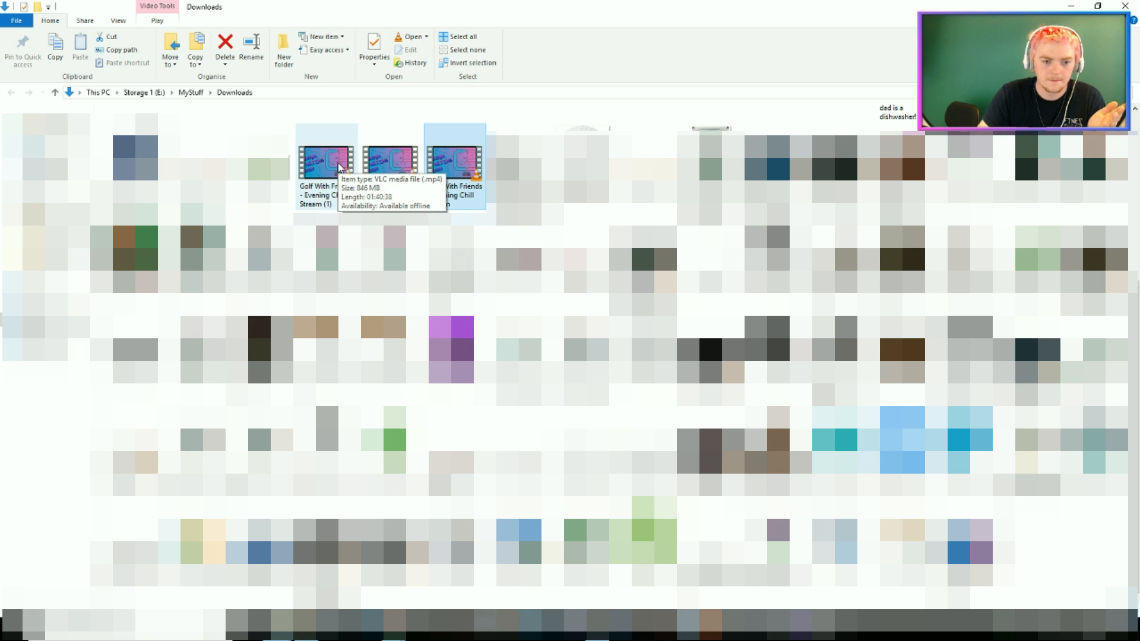
Delete the Golf With Friends - Evening Chill Stream file without a number suffix from the Downloads folder.
{"action": "left_click", "coordinate": [448, 170]}
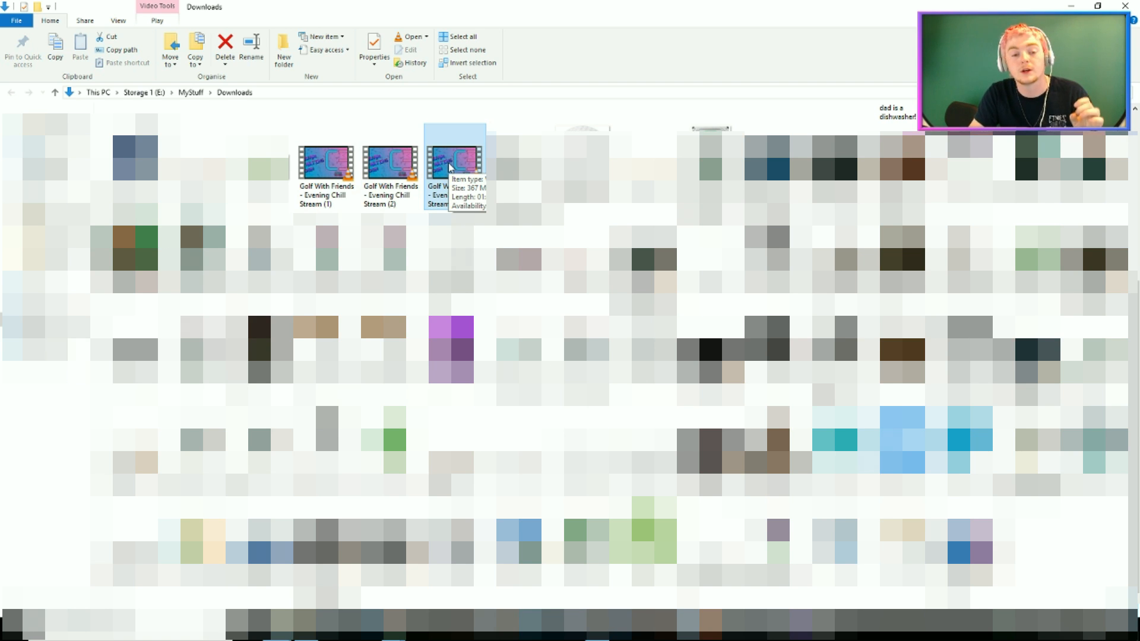
{"action": "key", "text": "Delete"}
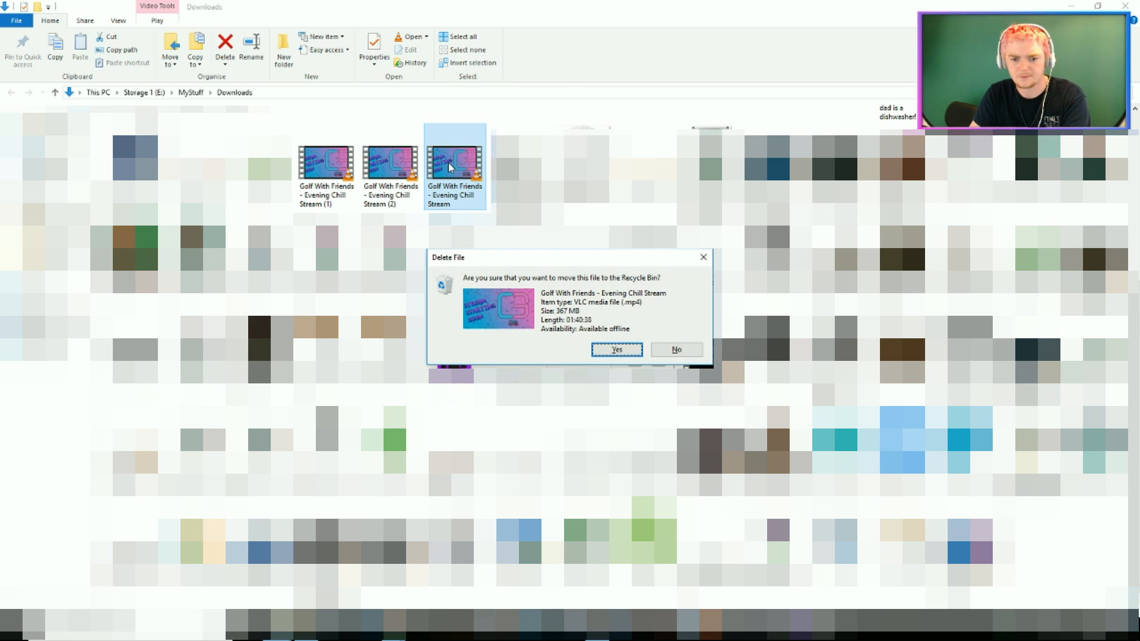
{"action": "key", "text": "Return"}
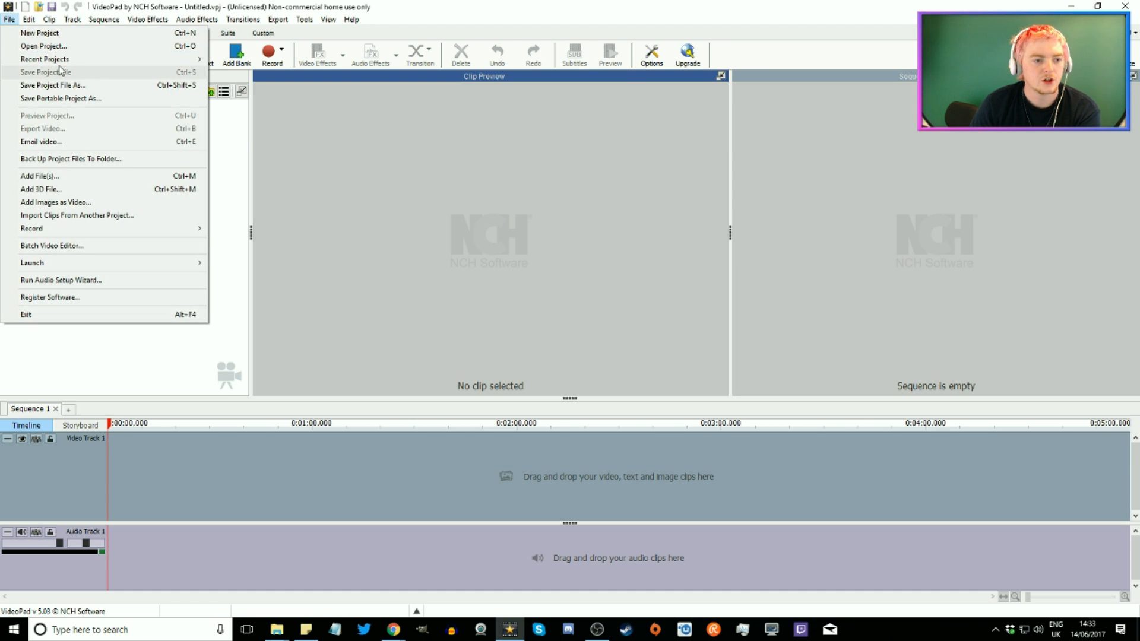
Reopen the recent HOLE IN ONE PRO LANCE! project in VideoPad and resolve its missing clip with Golf With Friends - Evening Chill Stream (1).
{"action": "mouse_move", "coordinate": [47, 59]}
{"action": "left_click", "coordinate": [356, 55]}
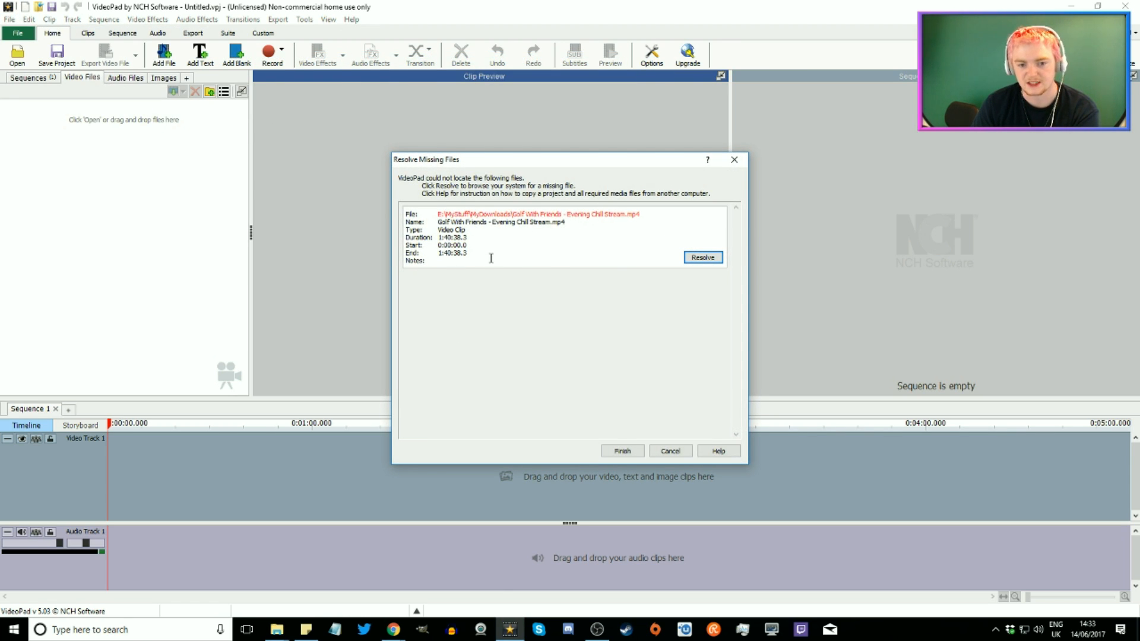
{"action": "left_click", "coordinate": [693, 261]}
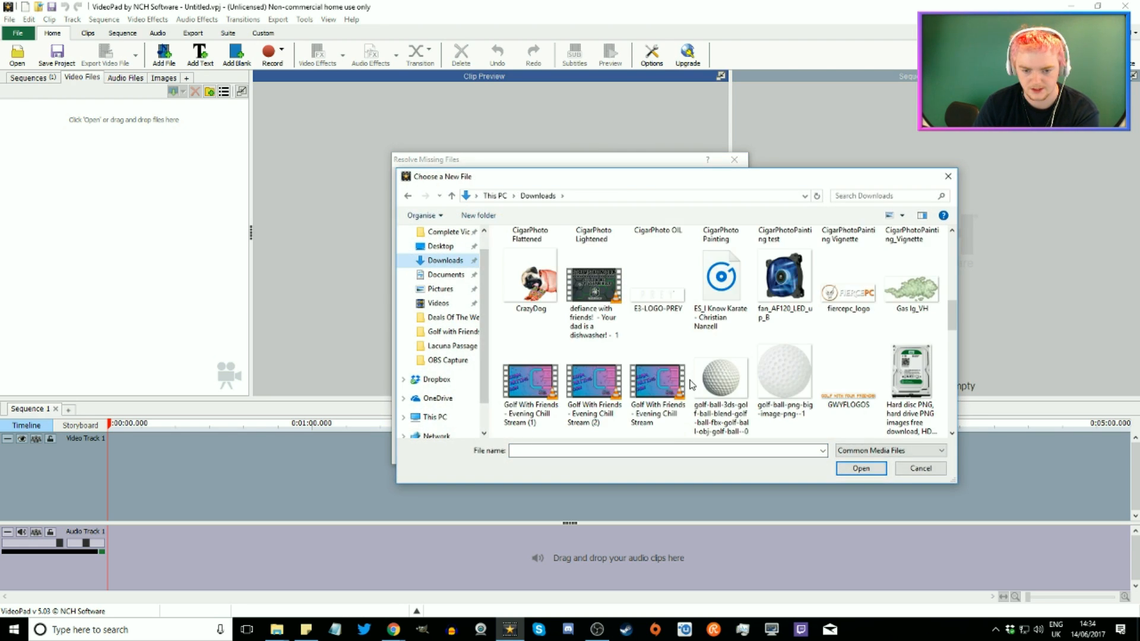
{"action": "scroll", "coordinate": [648, 287], "scroll_direction": "down", "scroll_amount": 2}
{"action": "left_click", "coordinate": [530, 286]}
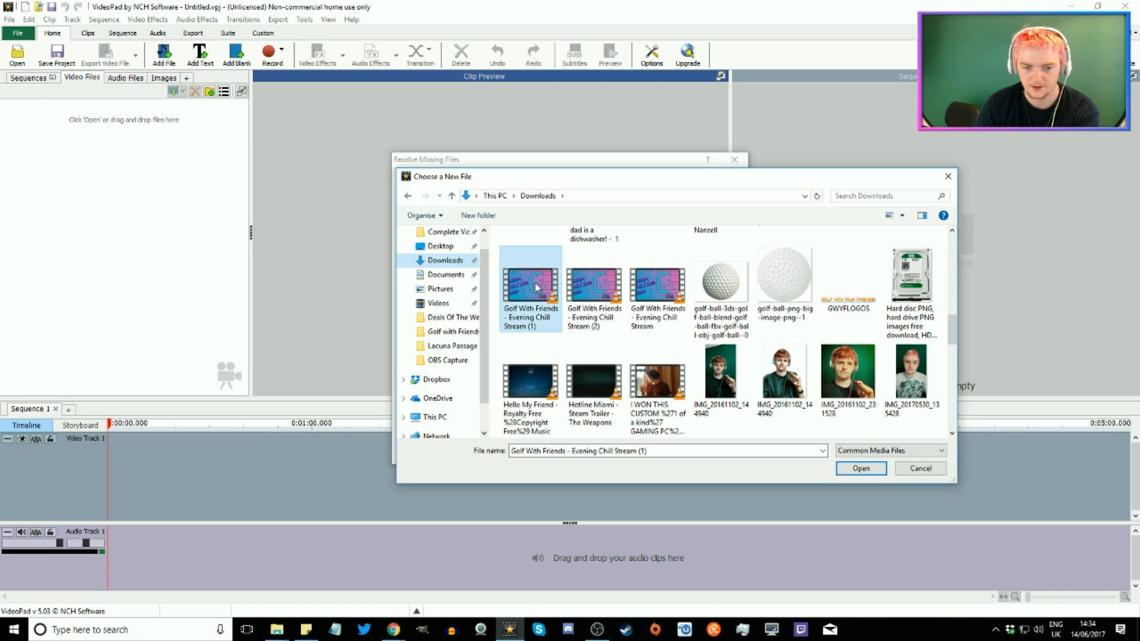
{"action": "left_click", "coordinate": [866, 469]}
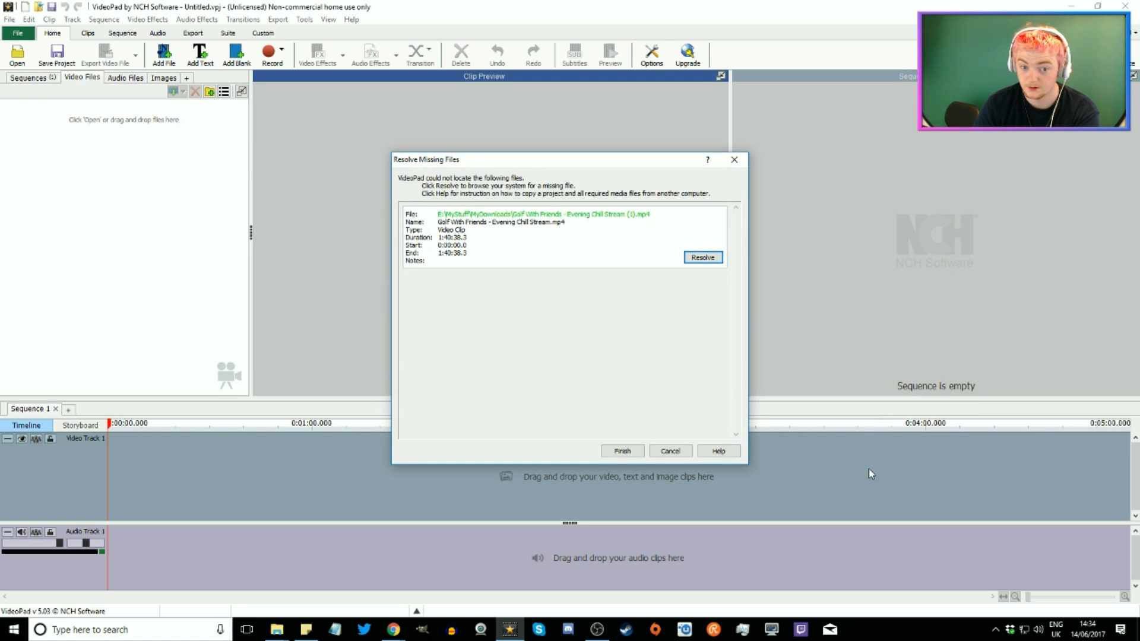
{"action": "left_click", "coordinate": [622, 452]}
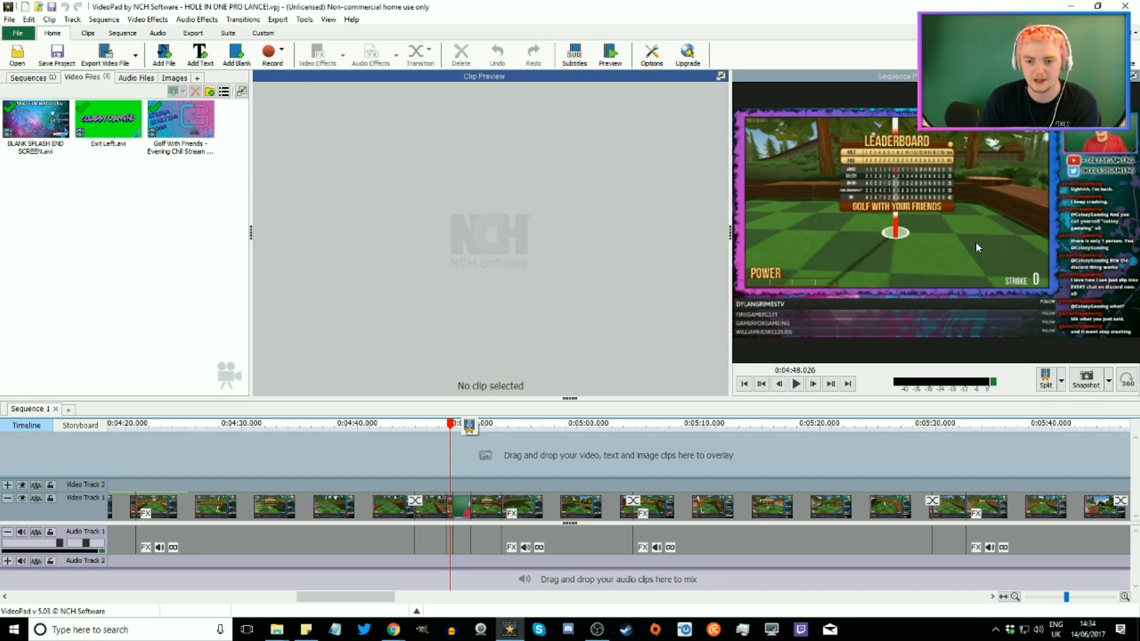
Scrub the sequence between about 4:47 and 5:07, ending at 4:48.746, to inspect the replaced footage and existing edits.
{"action": "left_click", "coordinate": [518, 423]}
{"action": "left_click", "coordinate": [438, 423]}
{"action": "left_click", "coordinate": [664, 422]}
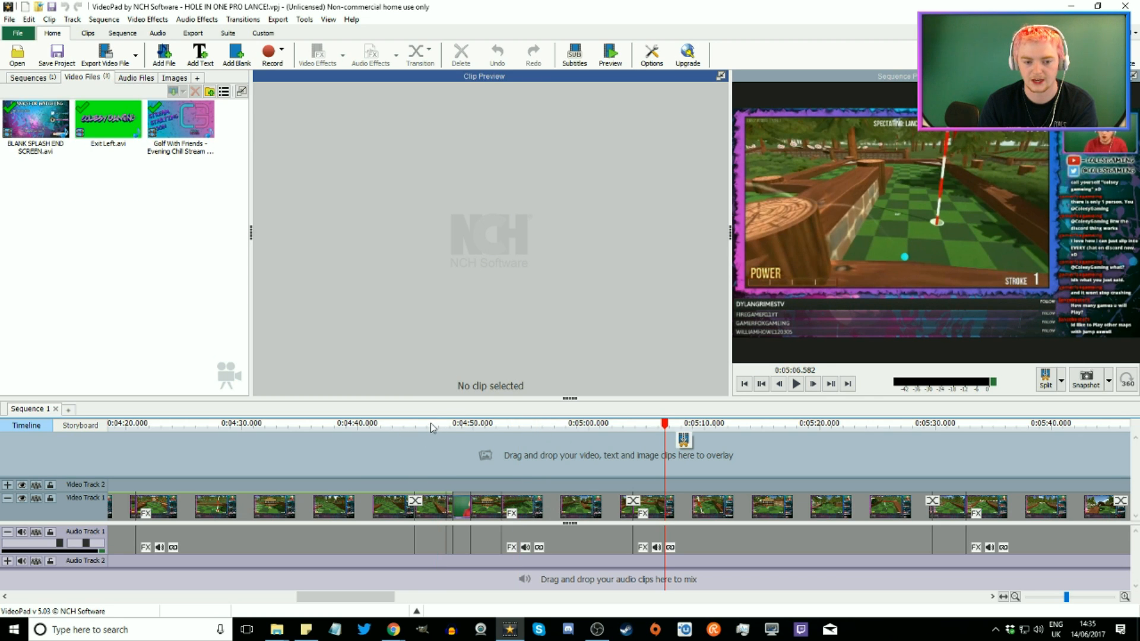
{"action": "left_click", "coordinate": [430, 422]}
{"action": "left_click", "coordinate": [481, 423]}
{"action": "left_click", "coordinate": [452, 423]}
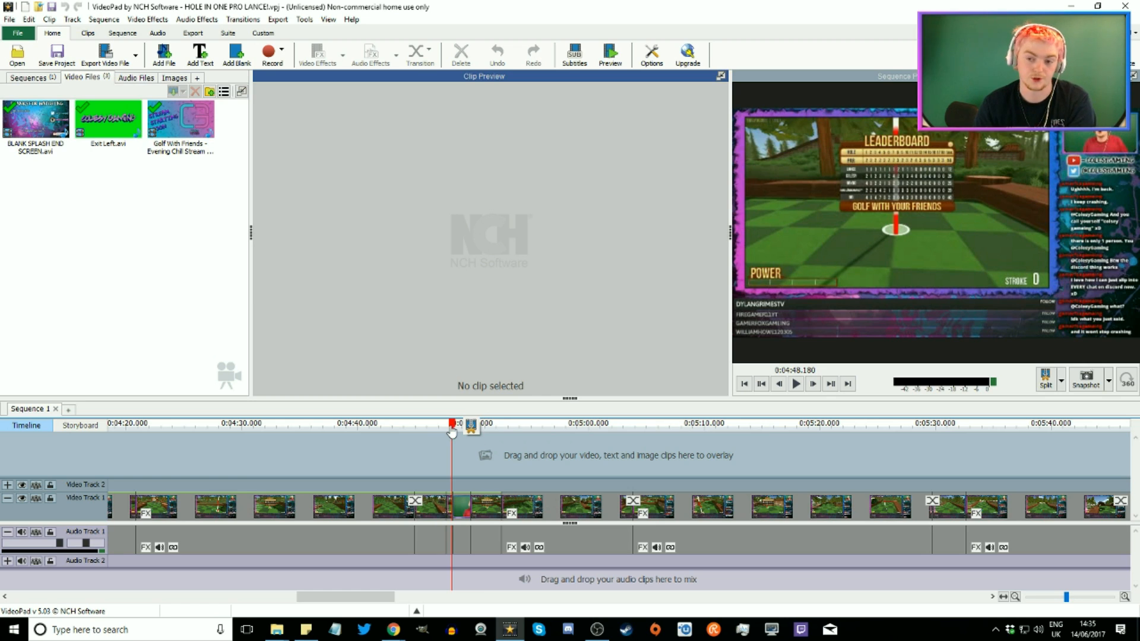
{"action": "left_click", "coordinate": [458, 423]}
{"action": "mouse_move", "coordinate": [459, 425]}
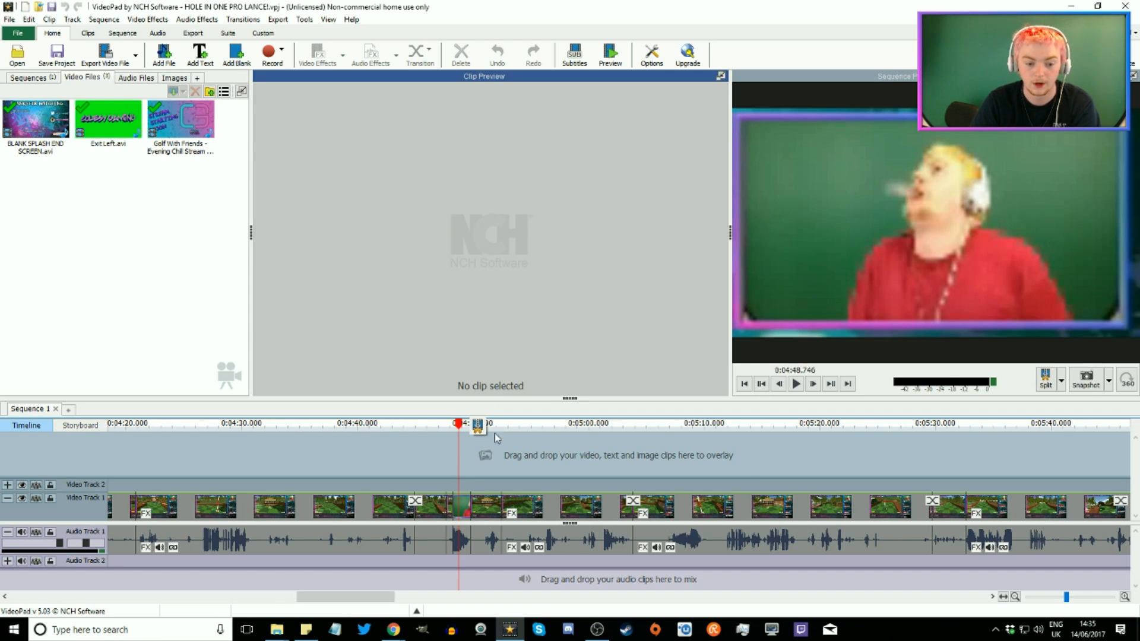
Position the playhead at 0:04:47.872 and open the separate preview of Sequence 1.
{"action": "left_click_drag", "start_coordinate": [445, 426], "coordinate": [459, 432]}
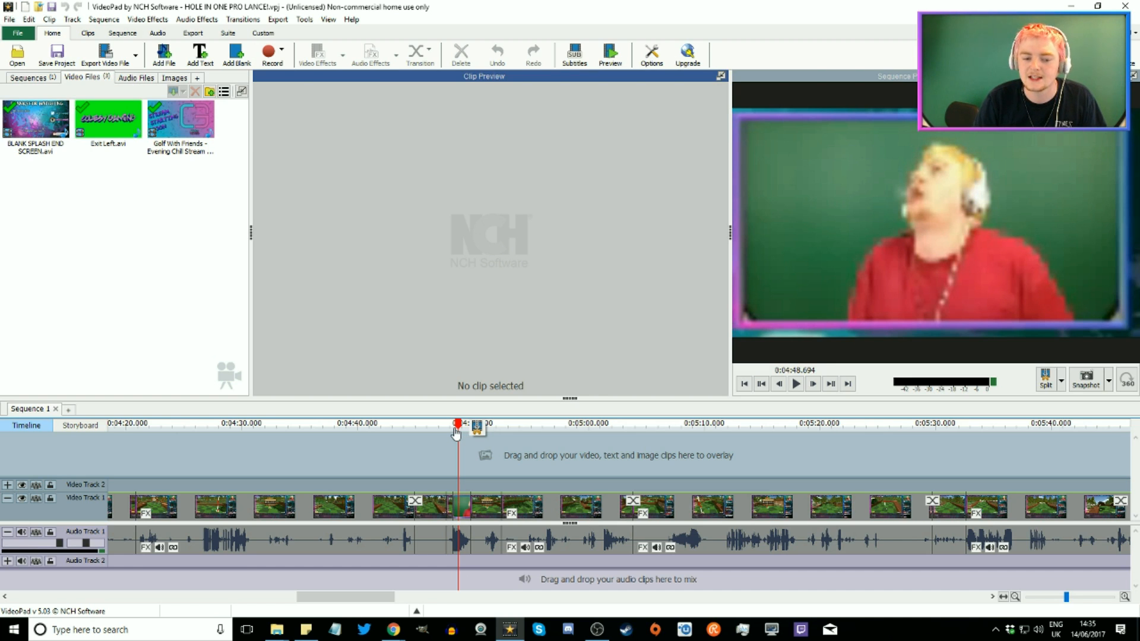
{"action": "left_click_drag", "start_coordinate": [456, 433], "coordinate": [448, 434]}
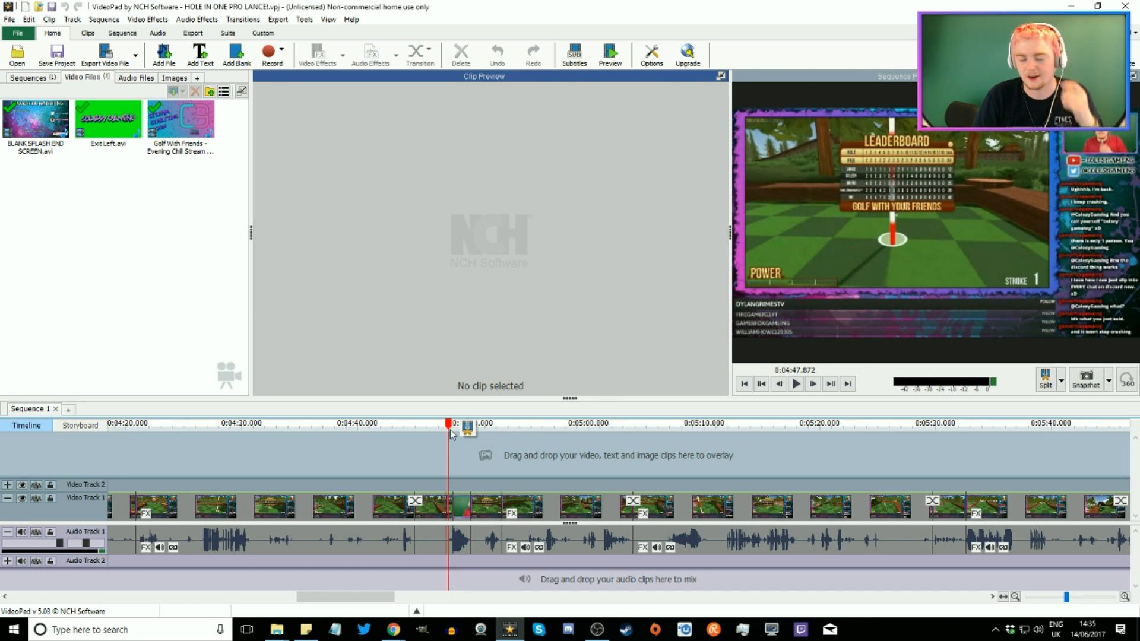
{"action": "left_click", "coordinate": [606, 57]}
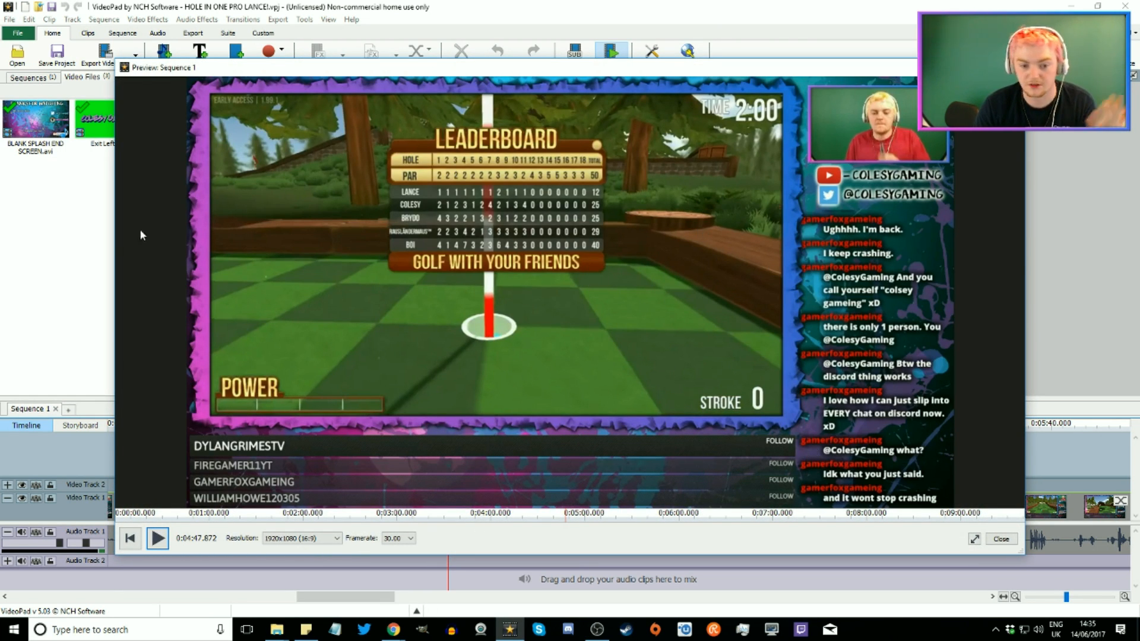
Switch the preview resolution to 512x288 and back to 1920x1080 to compare the picture quality.
{"action": "left_click", "coordinate": [300, 538]}
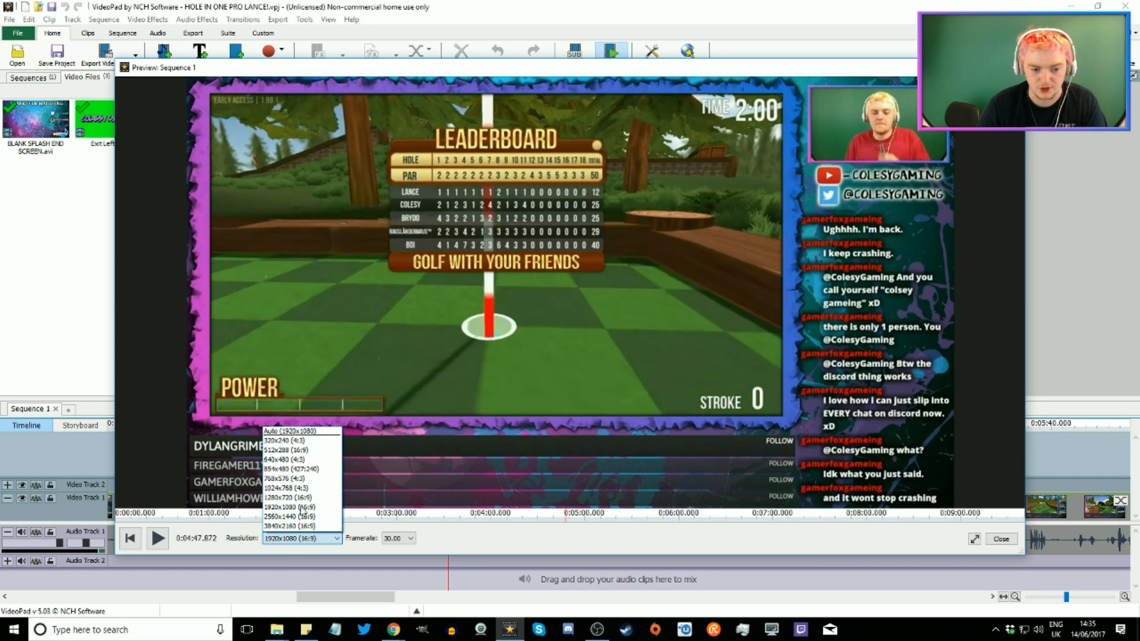
{"action": "left_click", "coordinate": [313, 451]}
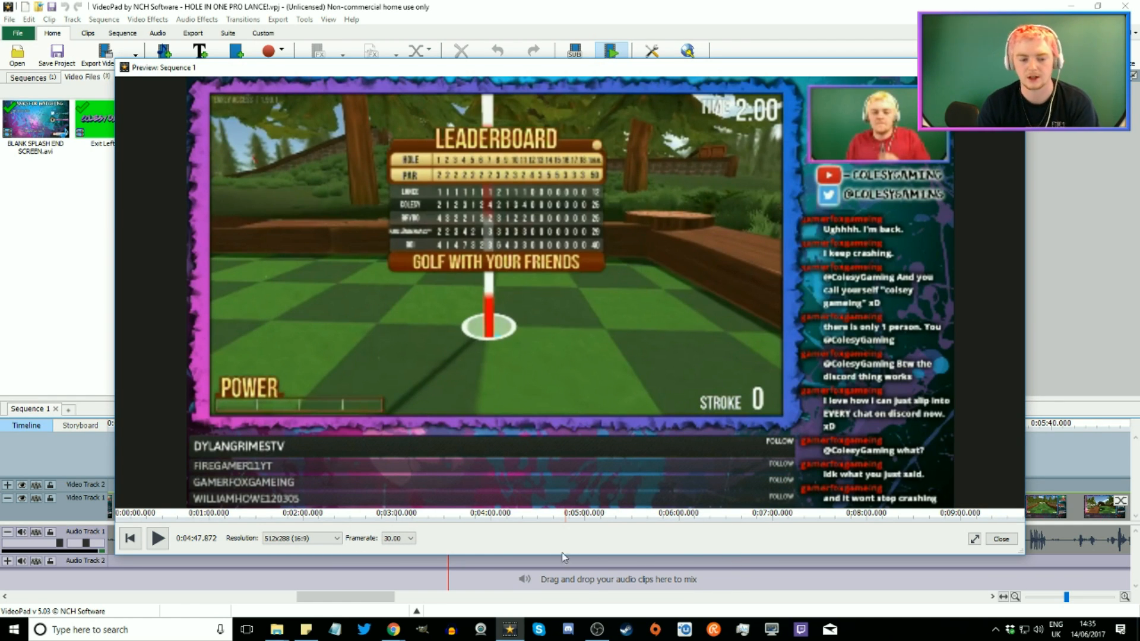
{"action": "left_click", "coordinate": [331, 542]}
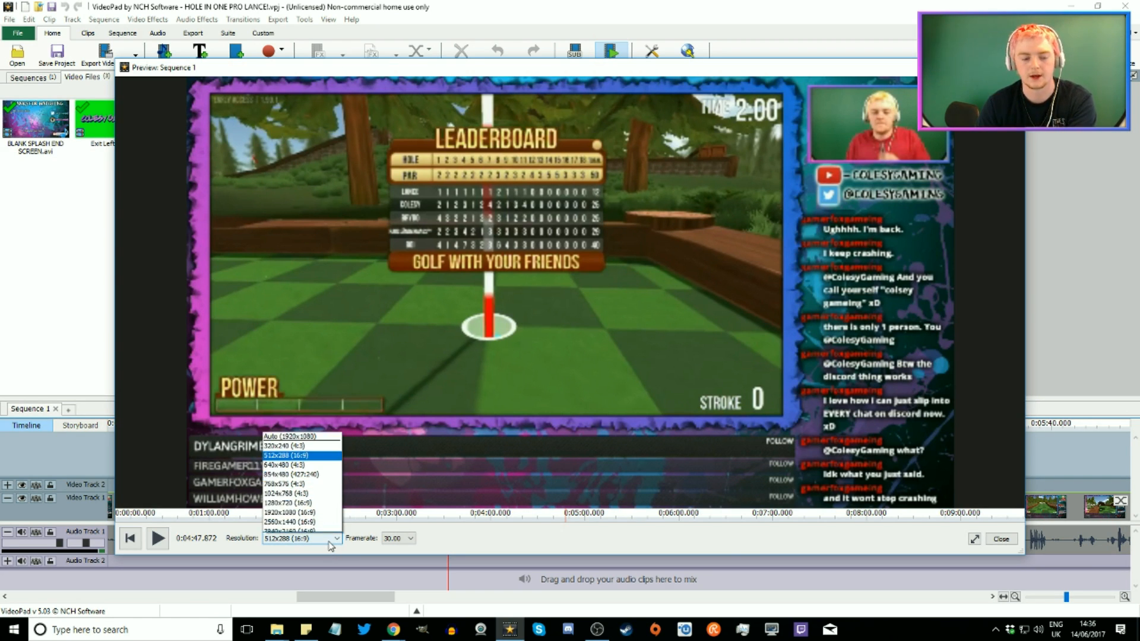
{"action": "left_click", "coordinate": [319, 507]}
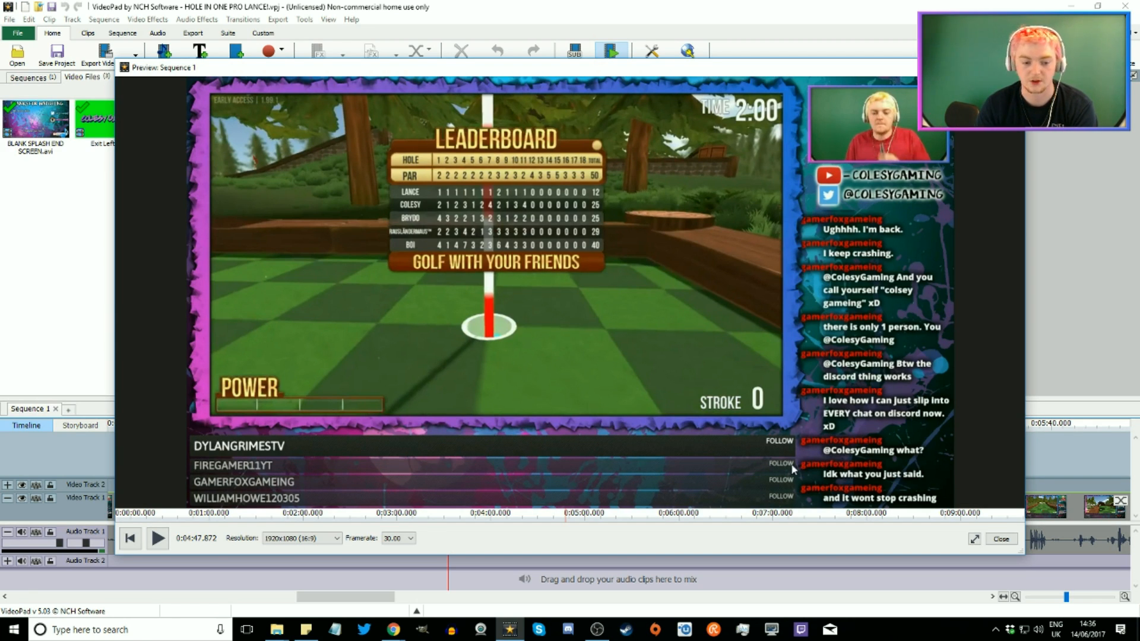
Inspect the replaced footage at several points of the preview, including around 4:49 and 4:23, and close the preview.
{"action": "left_click", "coordinate": [571, 521]}
{"action": "left_click", "coordinate": [568, 518]}
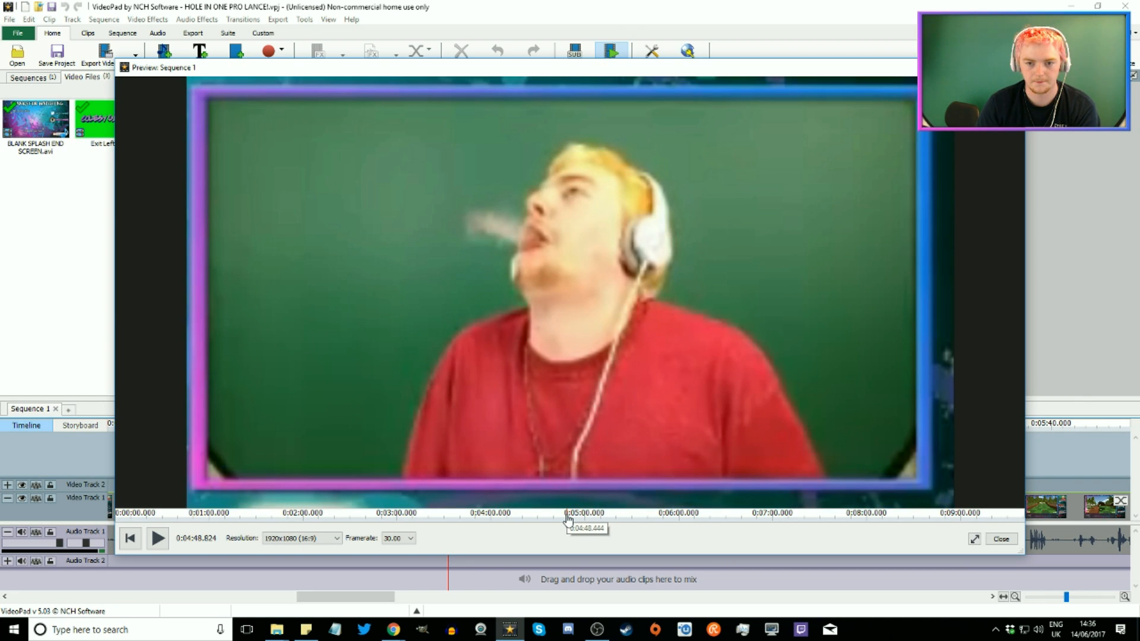
{"action": "left_click_drag", "start_coordinate": [566, 515], "coordinate": [568, 515]}
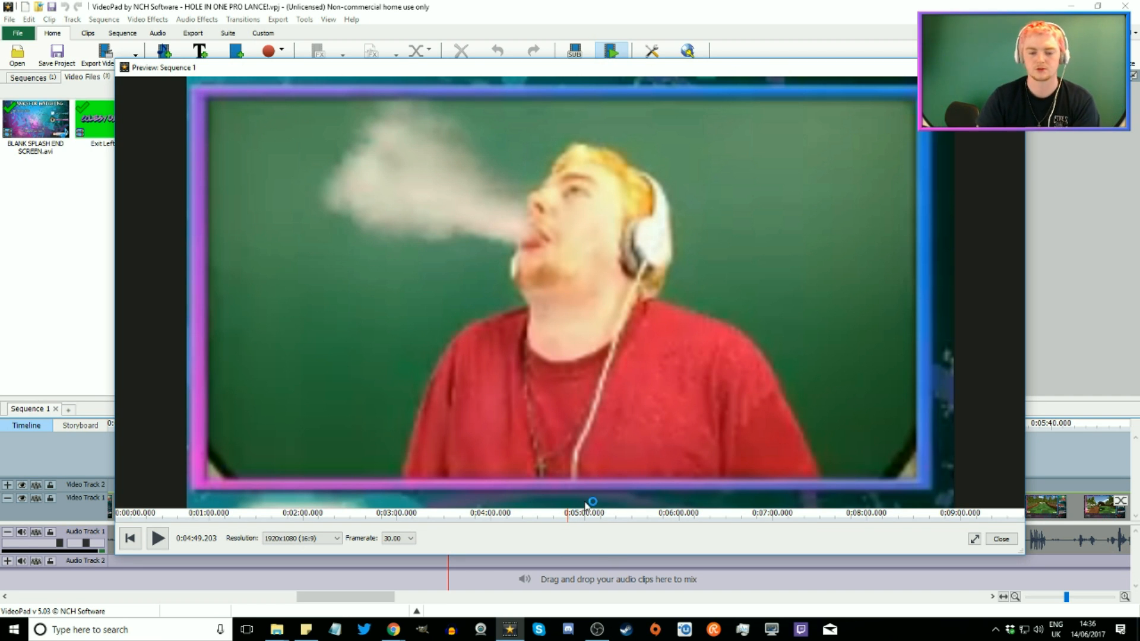
{"action": "left_click", "coordinate": [551, 511]}
{"action": "left_click", "coordinate": [528, 515]}
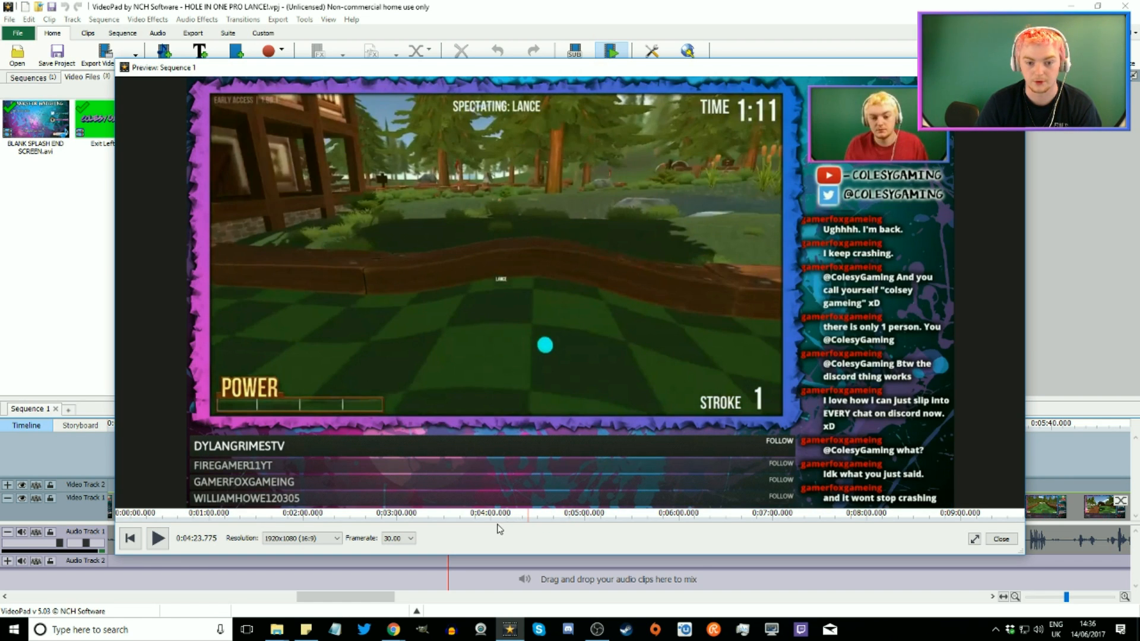
{"action": "left_click", "coordinate": [720, 514]}
{"action": "left_click", "coordinate": [1001, 538]}
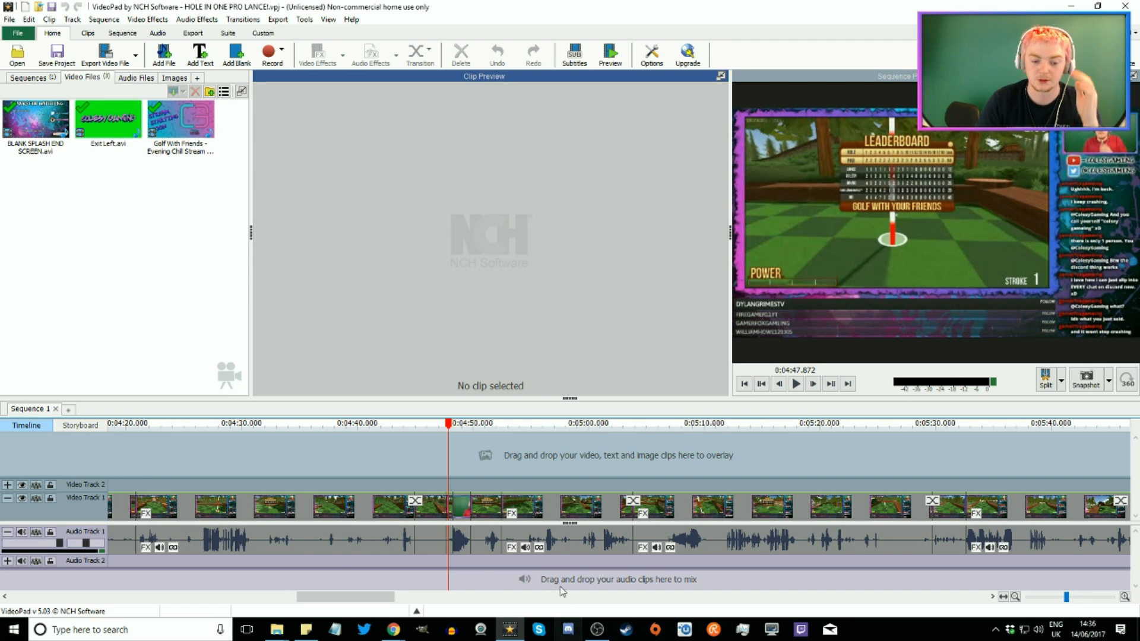
Export the sequence as HOLE IN ONE PRO LANCE!.avi to the Golf with Friends folder, overwriting the existing video.
{"action": "scroll", "coordinate": [540, 507], "scroll_direction": "down", "scroll_amount": 4}
{"action": "scroll", "coordinate": [540, 506], "scroll_direction": "down", "scroll_amount": 3}
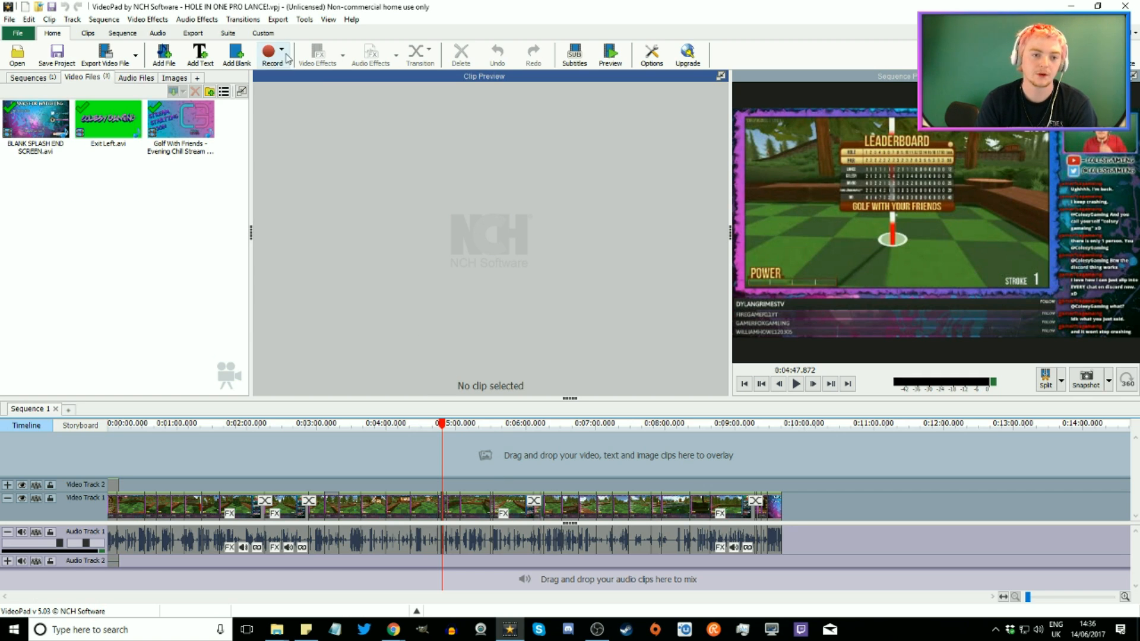
{"action": "left_click", "coordinate": [117, 64]}
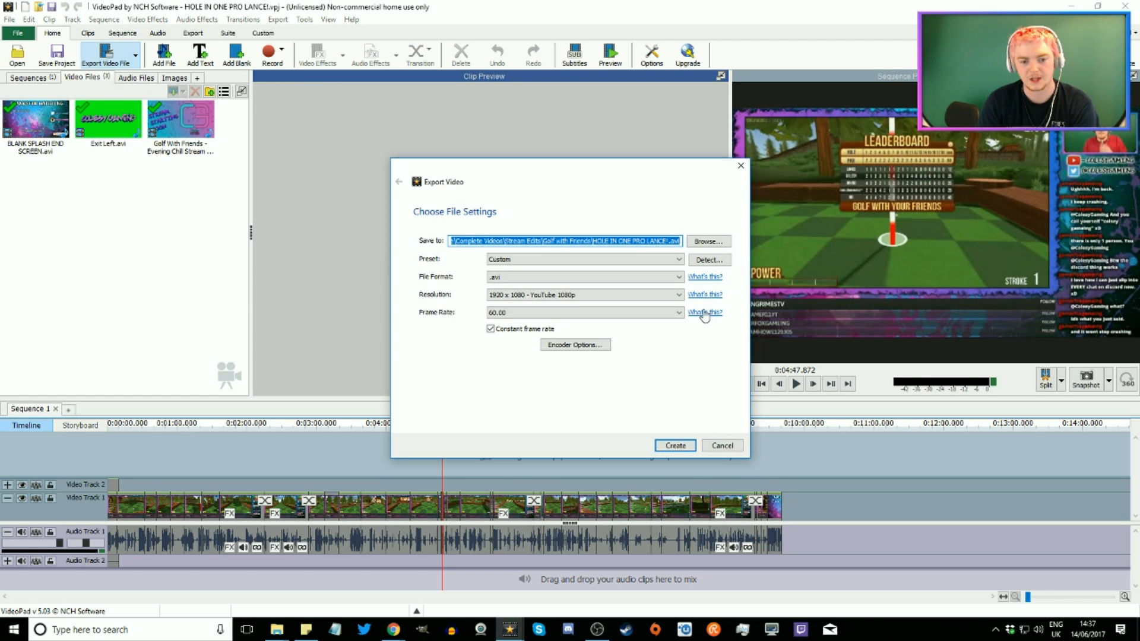
{"action": "left_click", "coordinate": [702, 242]}
{"action": "left_click", "coordinate": [528, 275]}
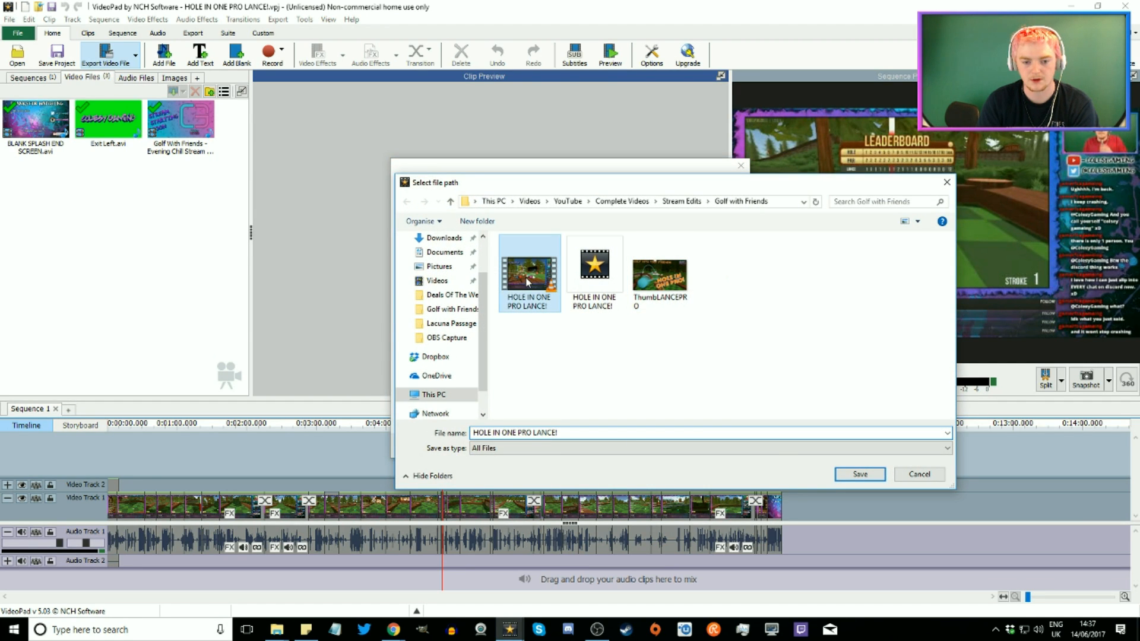
{"action": "left_click", "coordinate": [857, 474]}
{"action": "left_click", "coordinate": [675, 445]}
{"action": "left_click", "coordinate": [602, 334]}
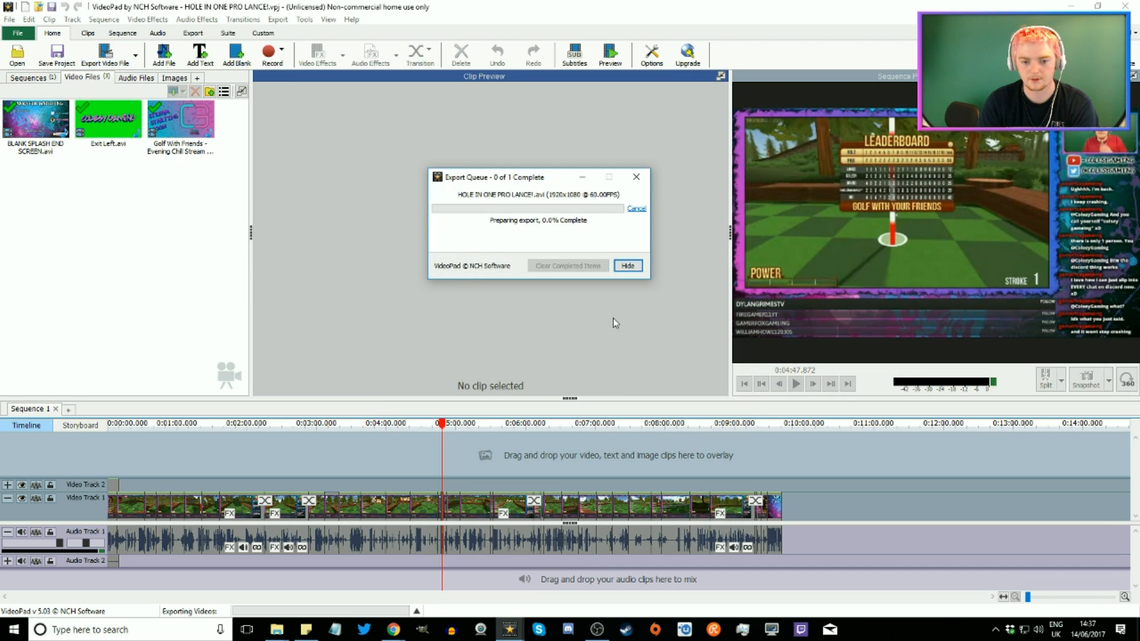